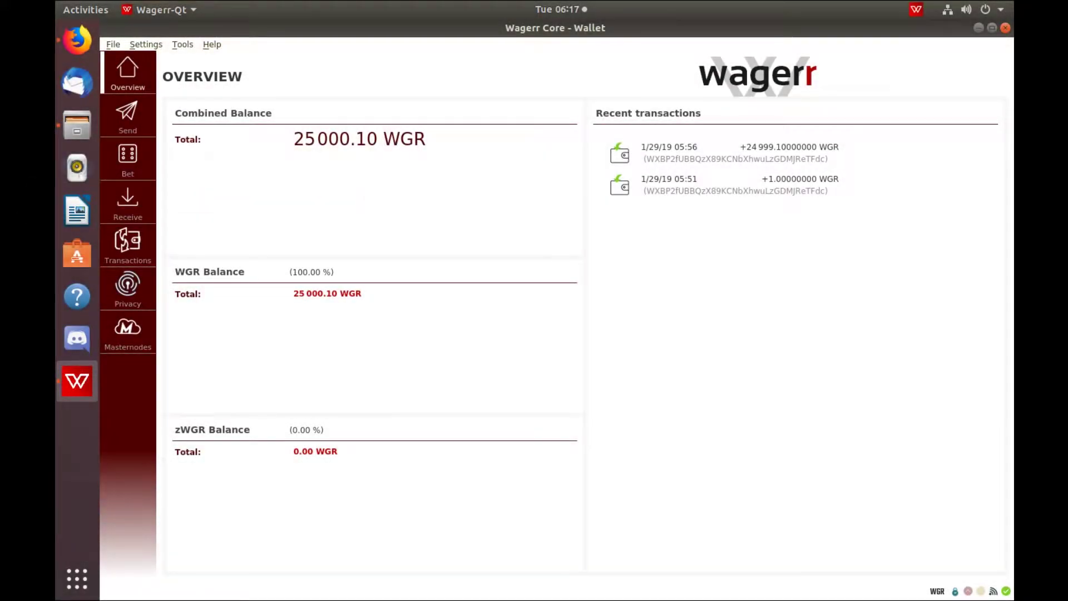
- Create a new receiving address labelled AllNodesMN from File > Receiving addresses
left_click(113, 45)
left_click(157, 140)
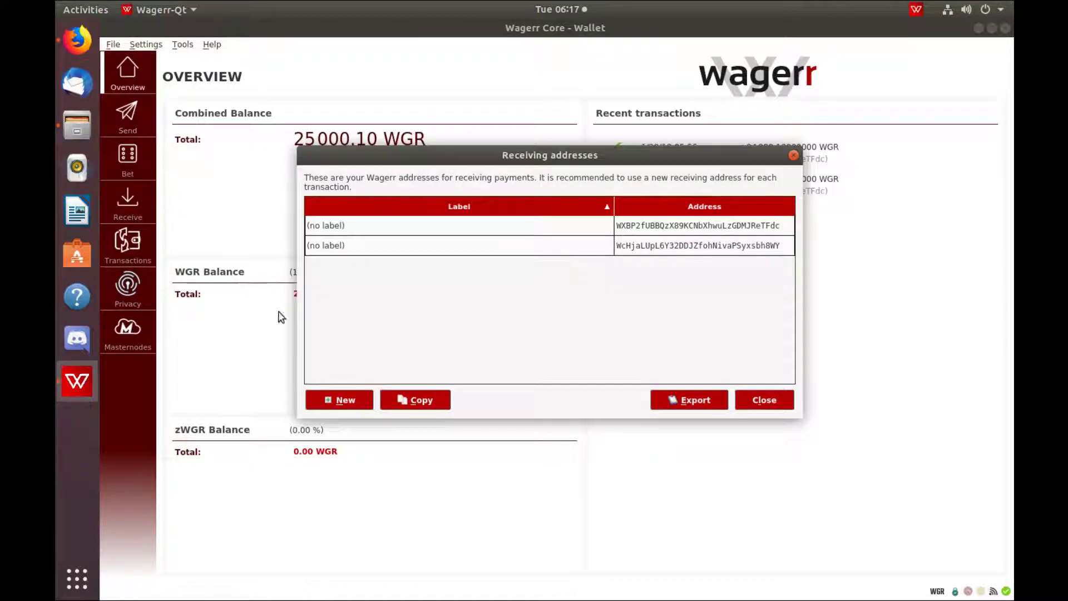
left_click(352, 398)
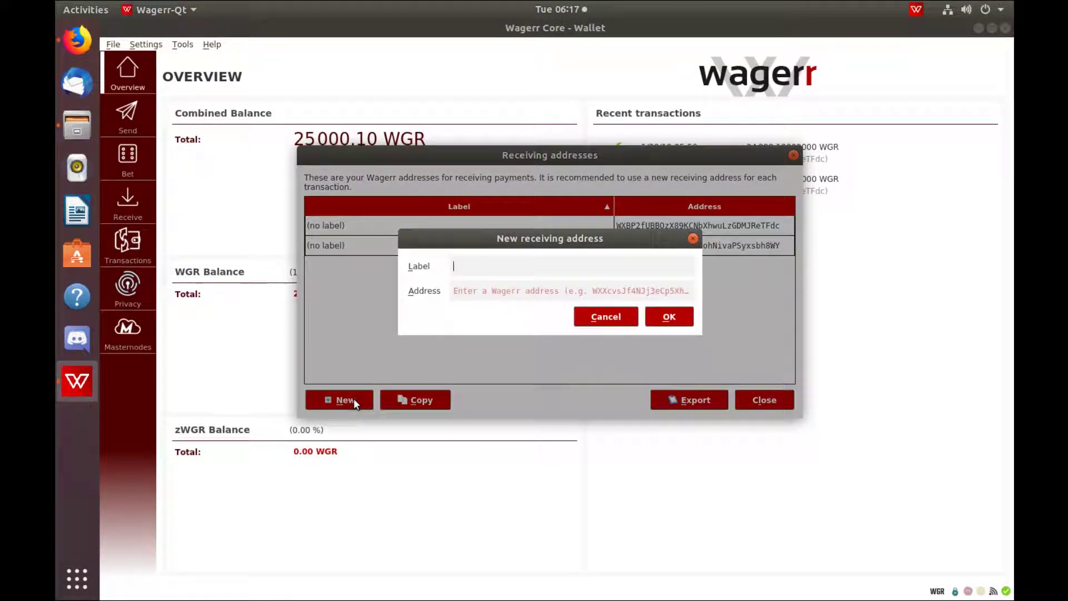
type("AllNodesMN")
key("Return")
- Copy the AllNodesMN address and close the receiving addresses list
right_click(664, 266)
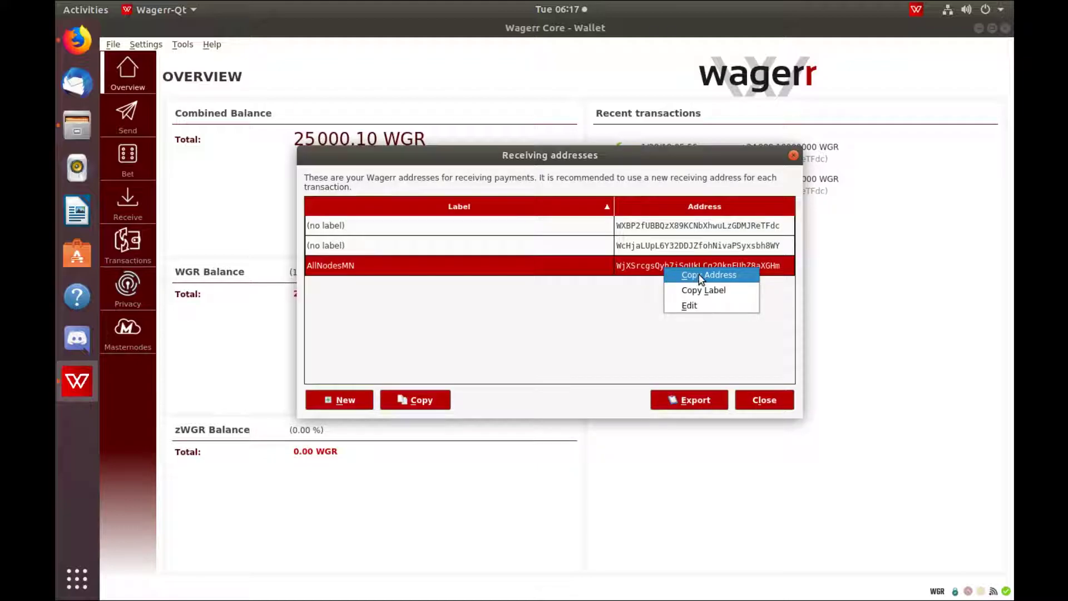
left_click(702, 275)
left_click(765, 401)
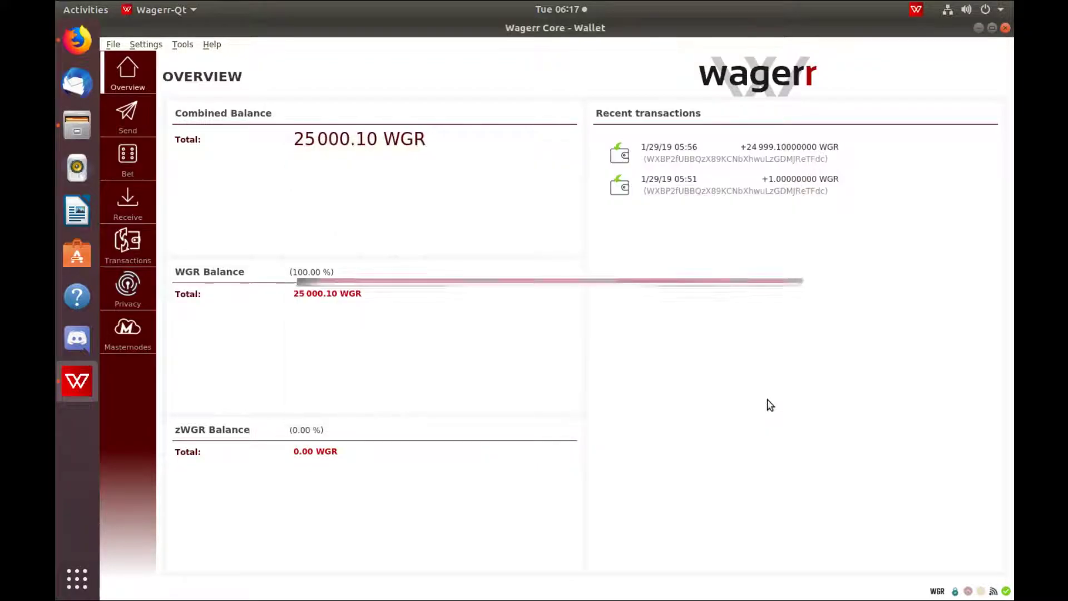
- Fill the Send form with the pasted AllNodesMN address and an amount of 25000 WGR
left_click(124, 123)
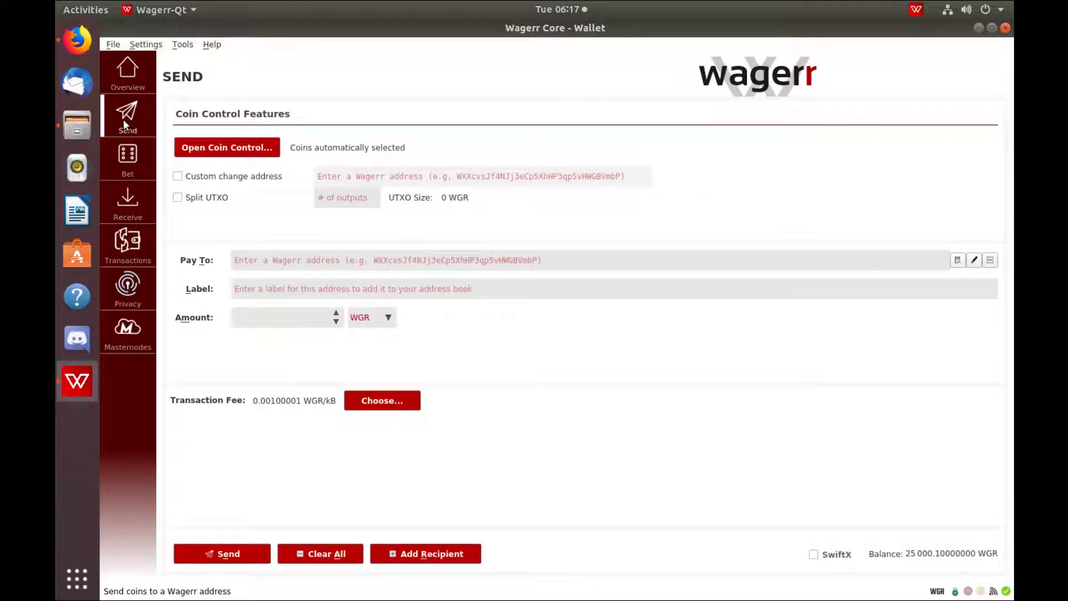
left_click(241, 264)
key("ctrl+v")
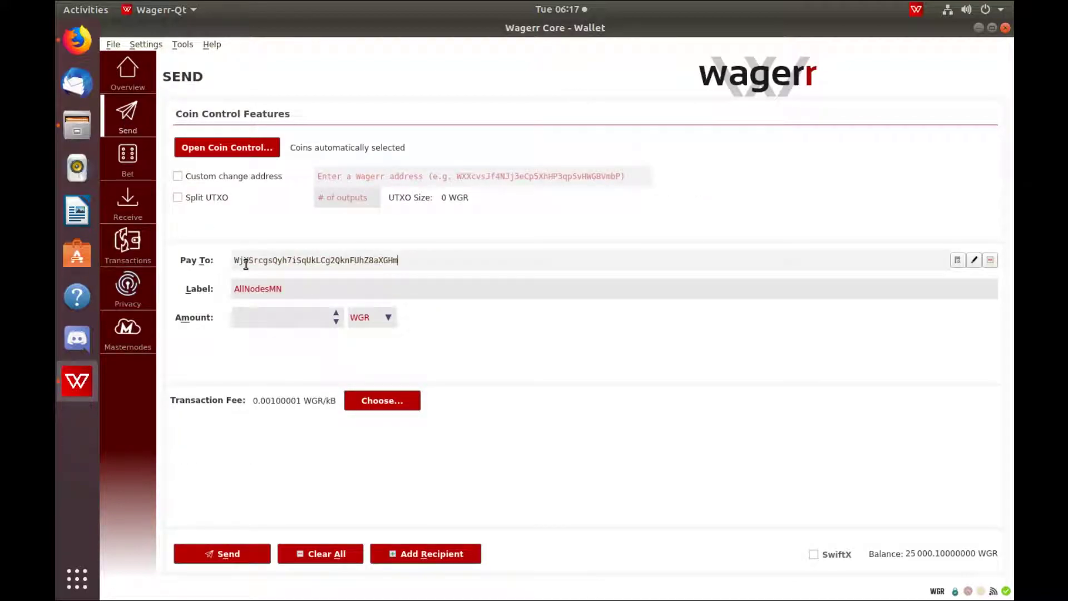
left_click(298, 315)
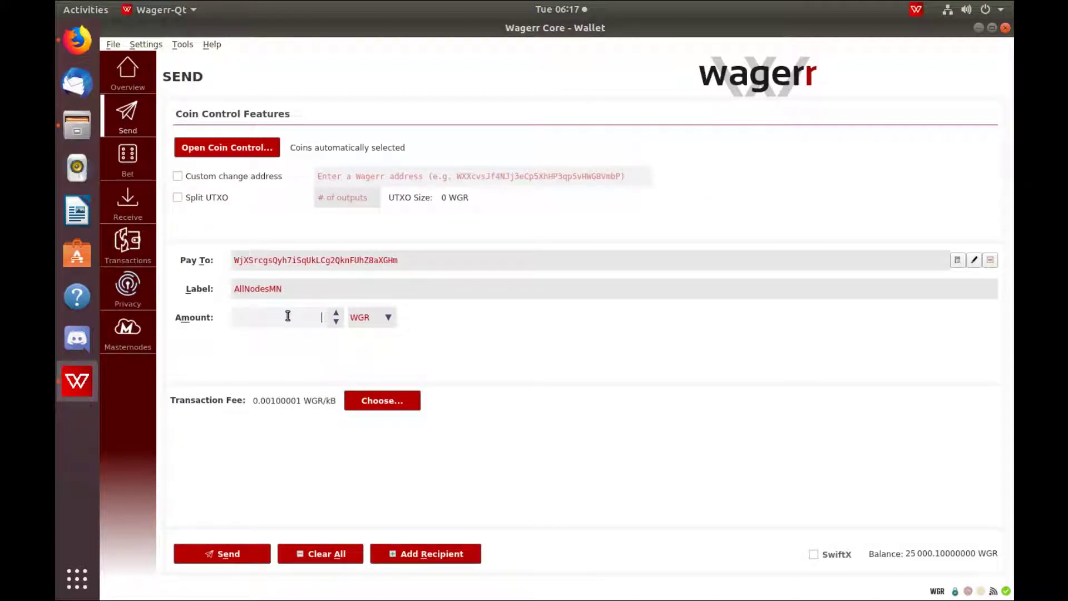
type("25000")
- Send the 25000 WGR after unlocking the wallet, then view the transaction history
left_click(237, 555)
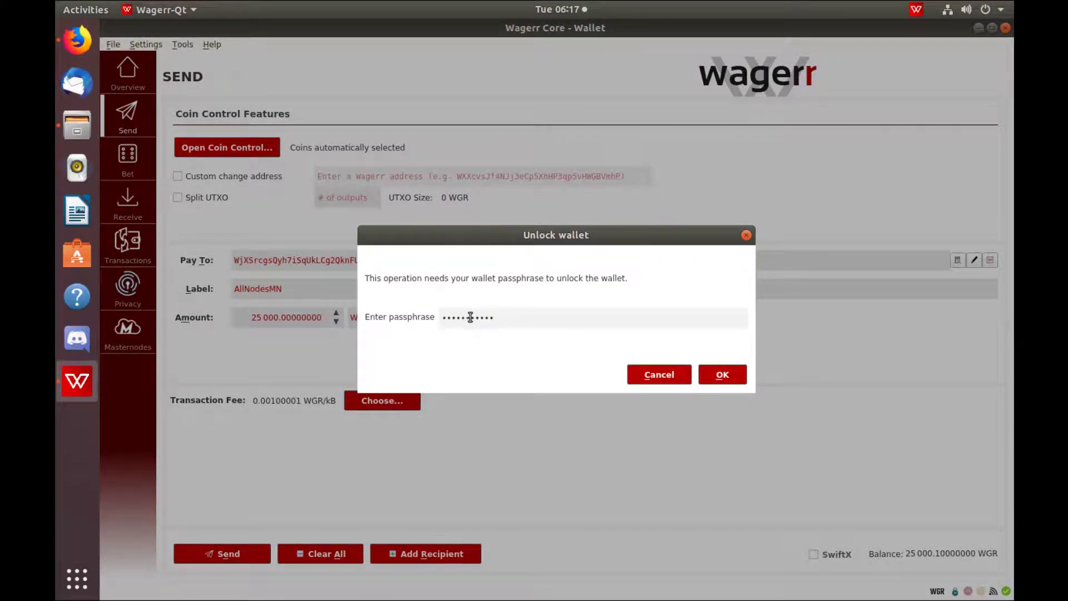
left_click(735, 377)
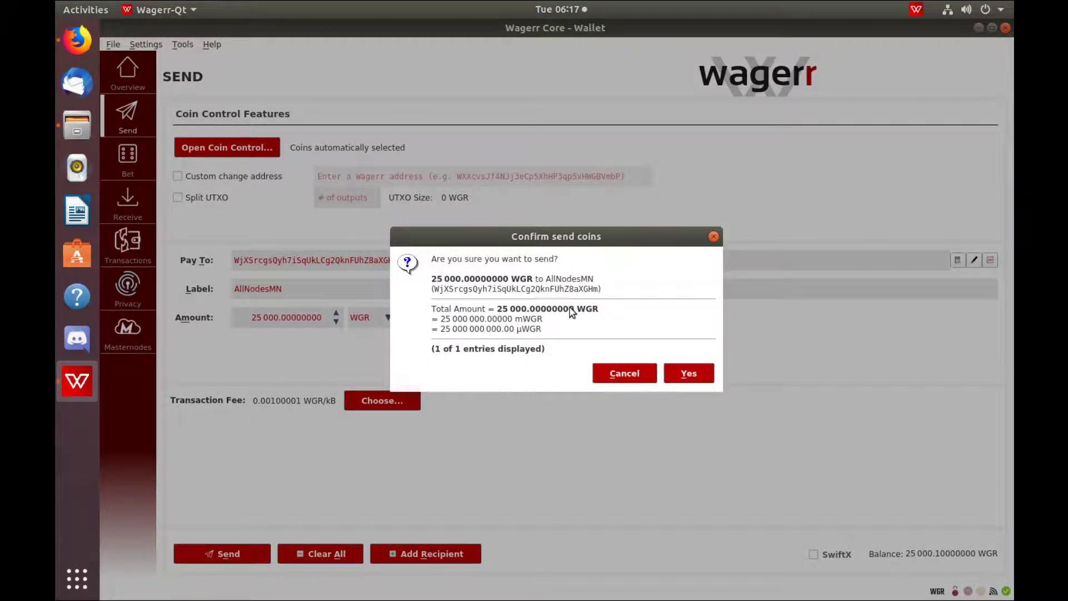
left_click(686, 374)
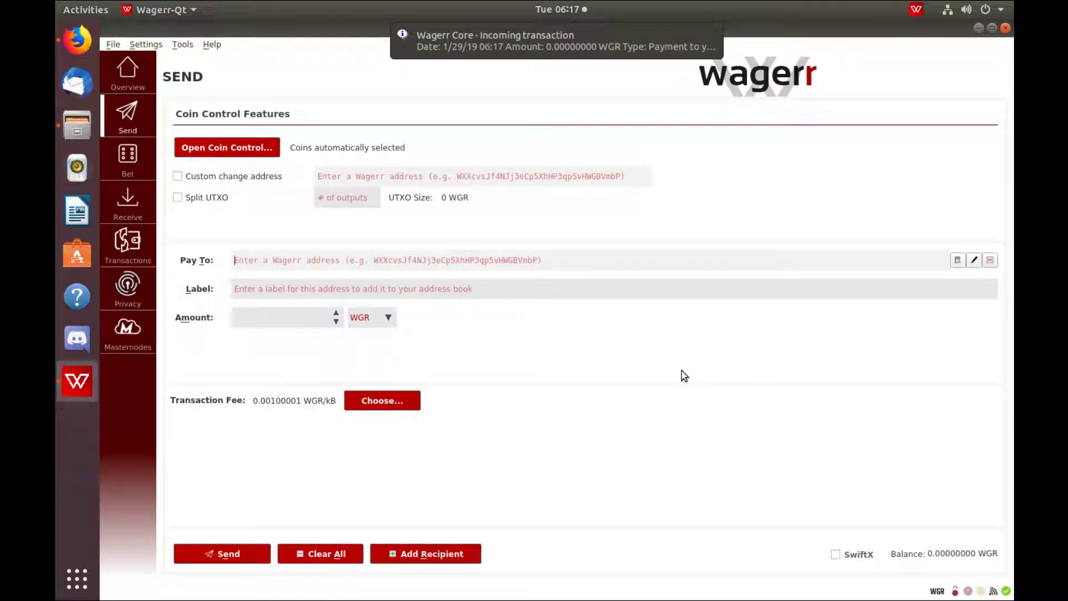
left_click(139, 246)
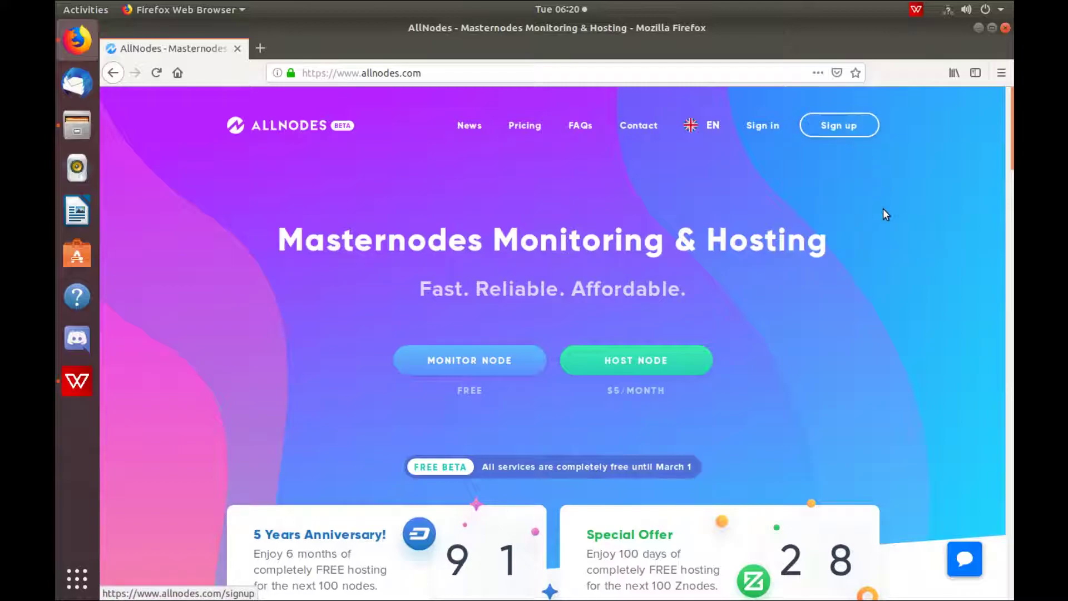
- Submit the Allnodes sign-up form with an e-mail address and a confirmed account password
left_click(839, 129)
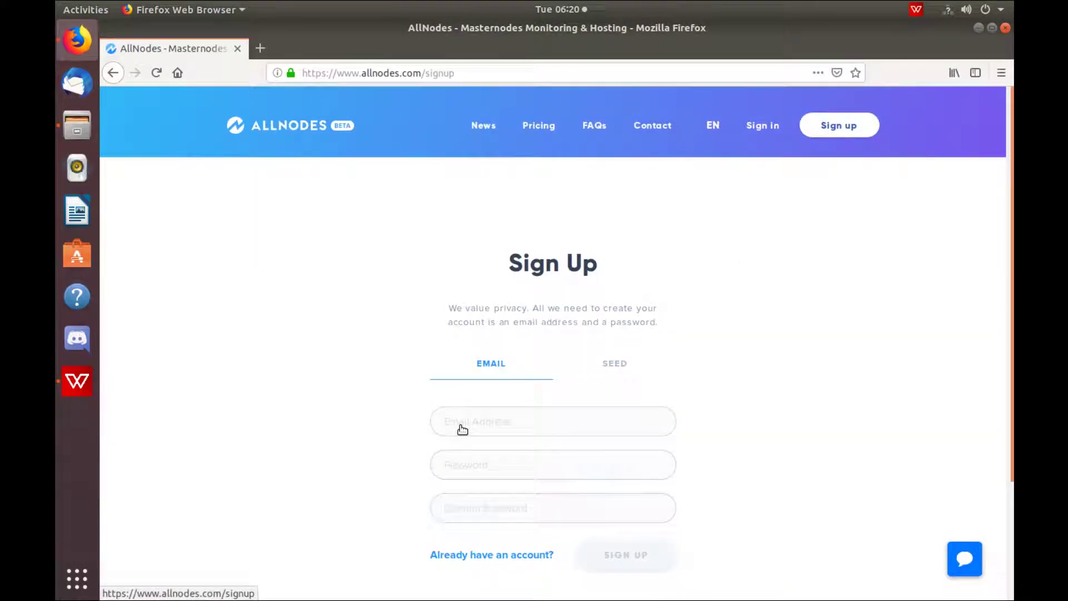
left_click(494, 424)
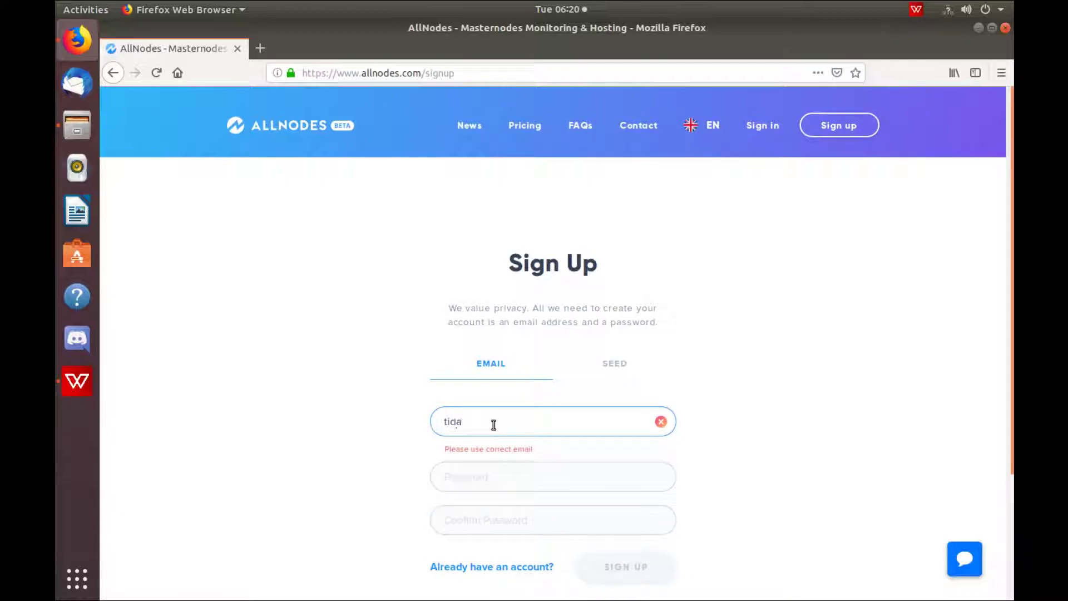
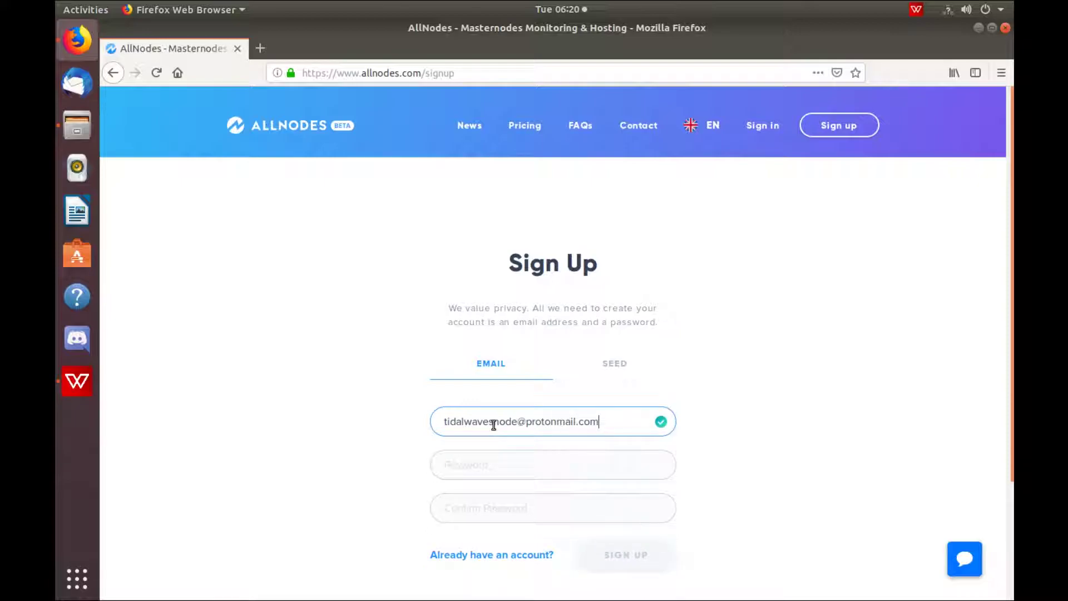
left_click(510, 462)
scroll(839, 370, "down", 3)
type("•")
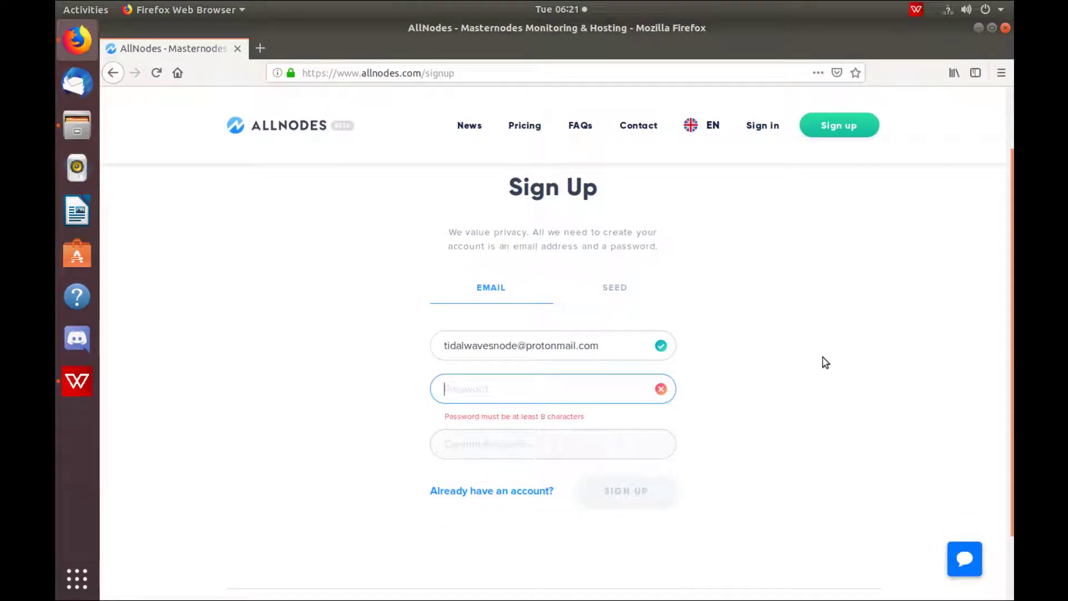
type("•••••••••")
key("Tab")
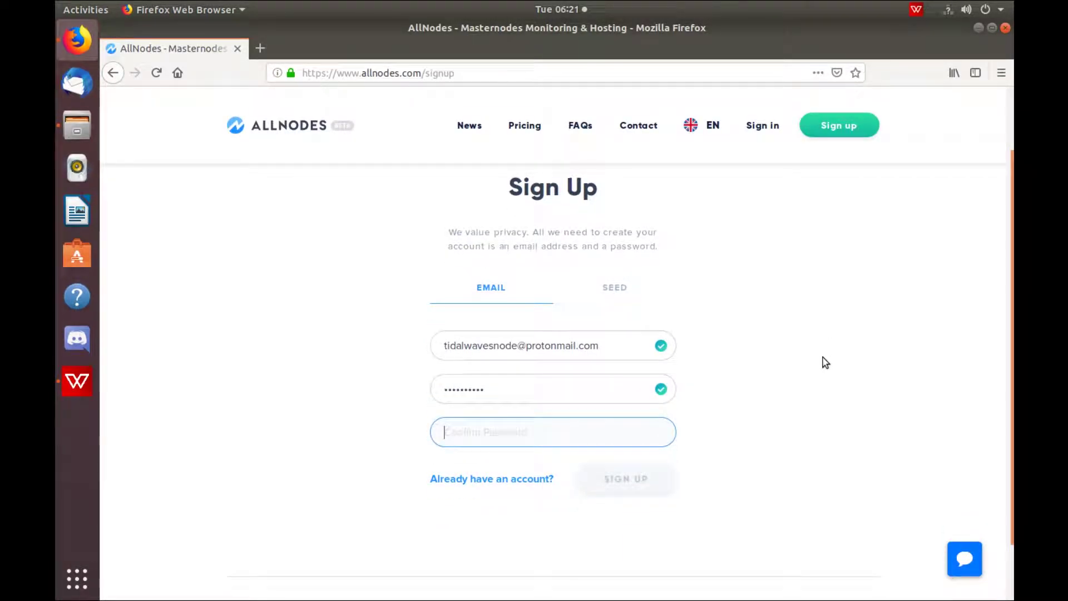
type("••••••••••")
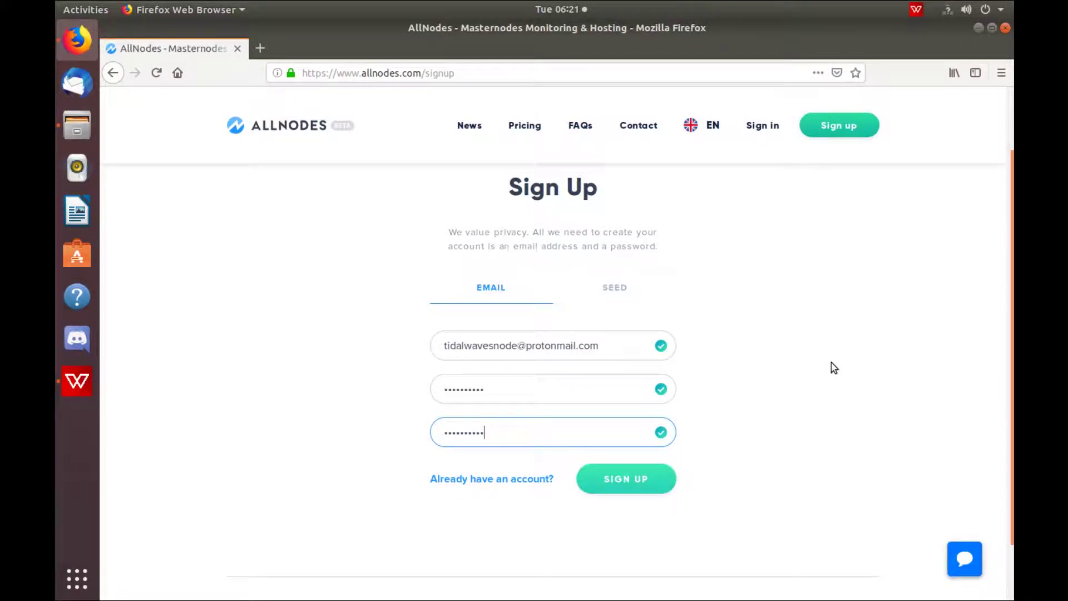
left_click(640, 479)
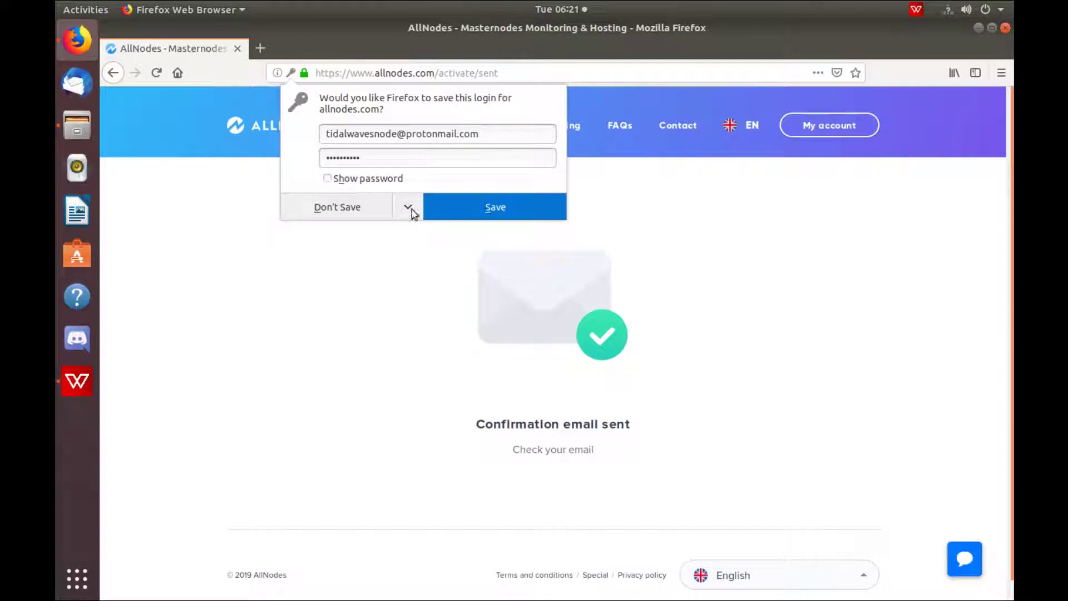
- Dismiss the save-login prompt and choose Wagerr as the masternode to host
left_click(334, 207)
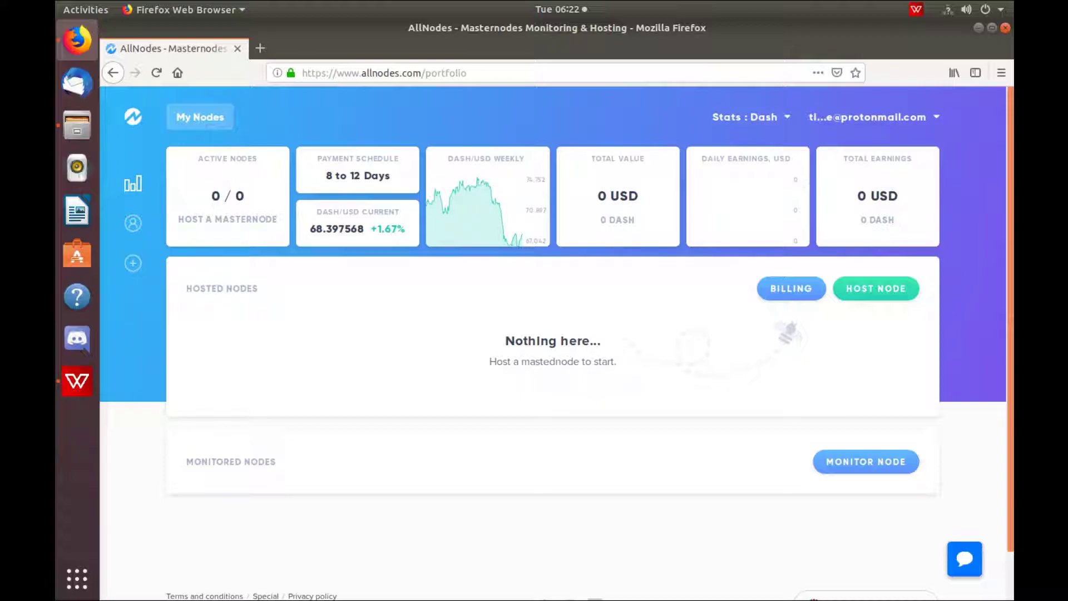
left_click(878, 294)
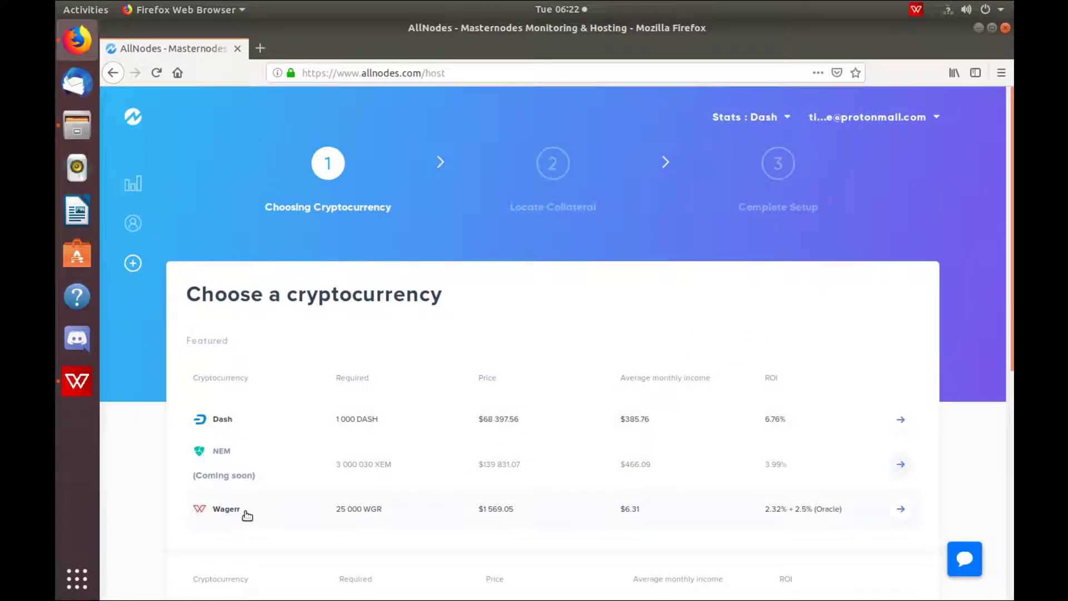
left_click(231, 510)
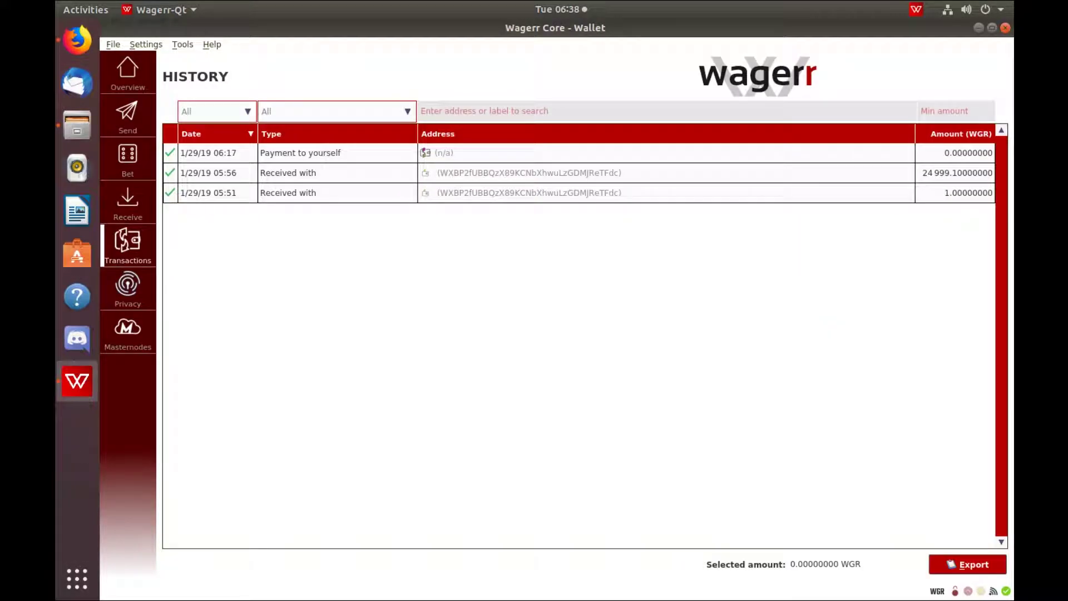
- Copy the AllNodesMN address from Wagerr-Qt's receiving addresses list and close the list
mouse_move(228, 156)
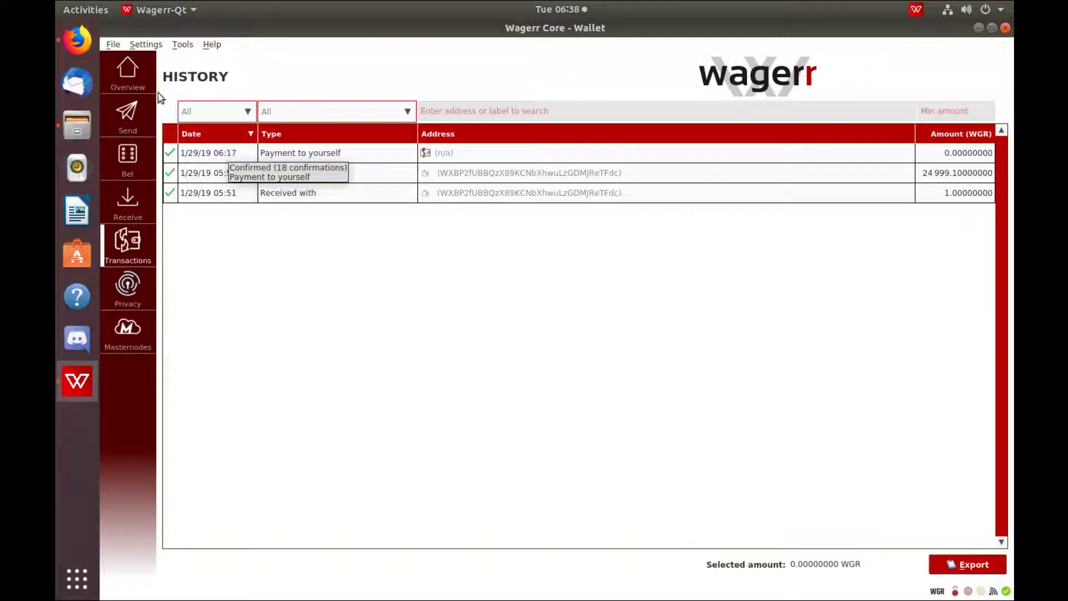
left_click(127, 73)
left_click(109, 45)
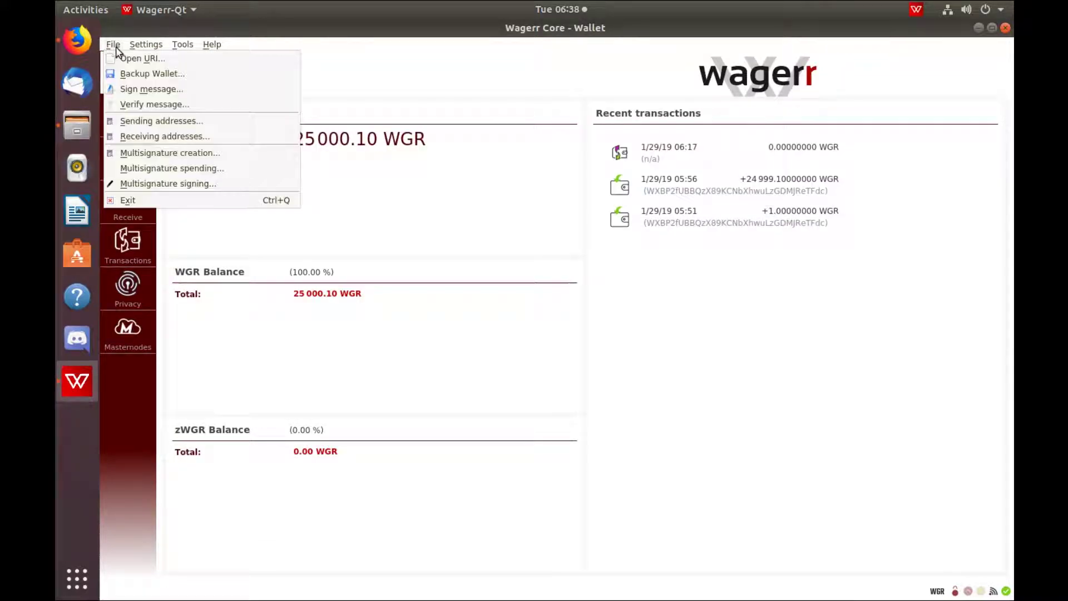
left_click(154, 137)
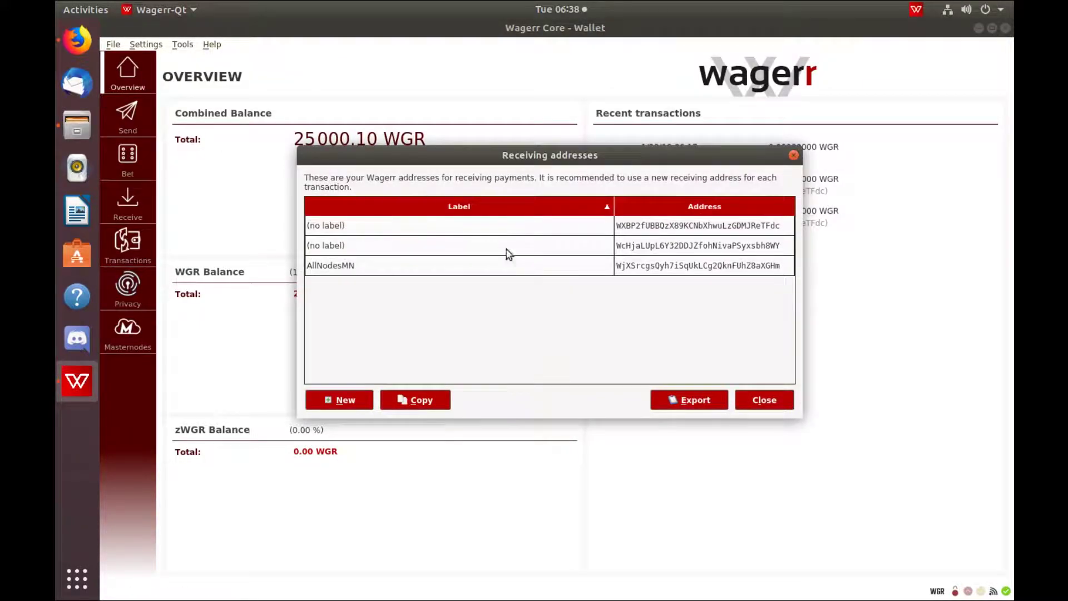
right_click(638, 266)
left_click(643, 270)
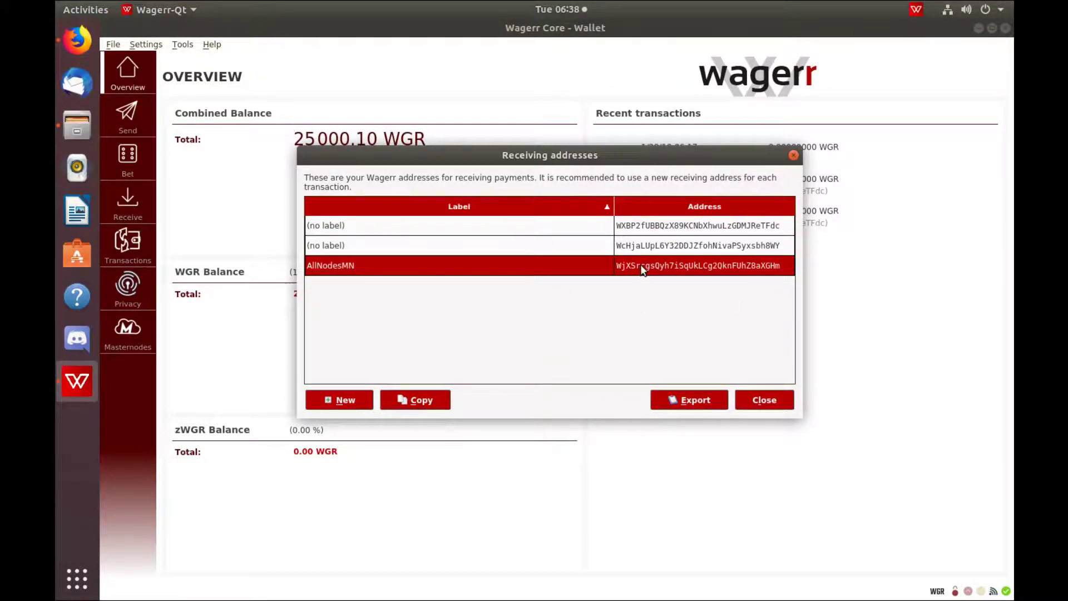
right_click(644, 270)
left_click(659, 271)
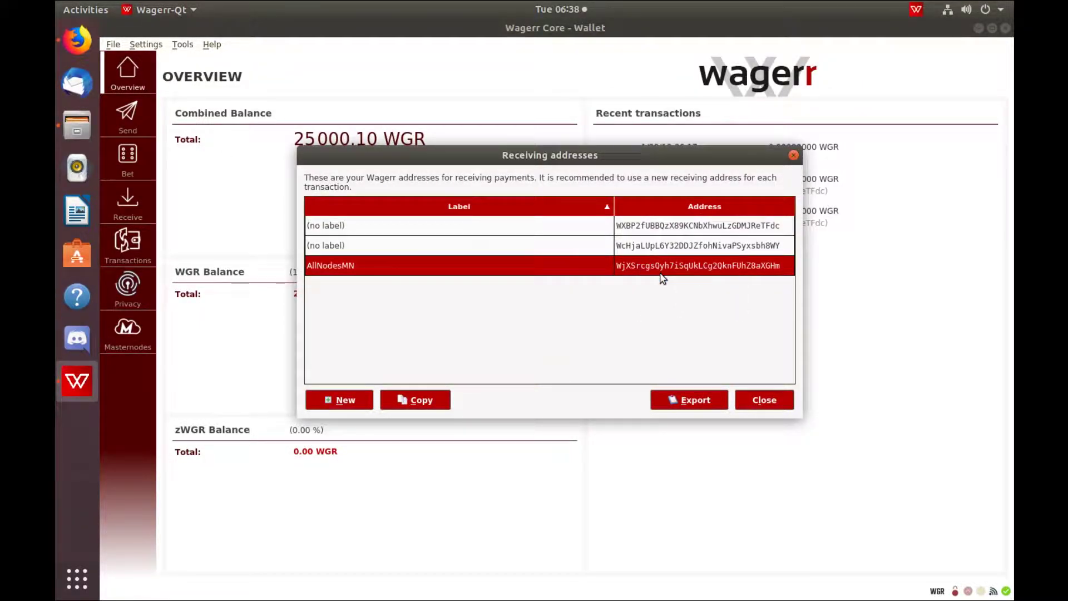
left_click(764, 400)
- Paste the wallet address into Allnodes, find its collateral at index 0, and confirm server creation
key("alt+Tab")
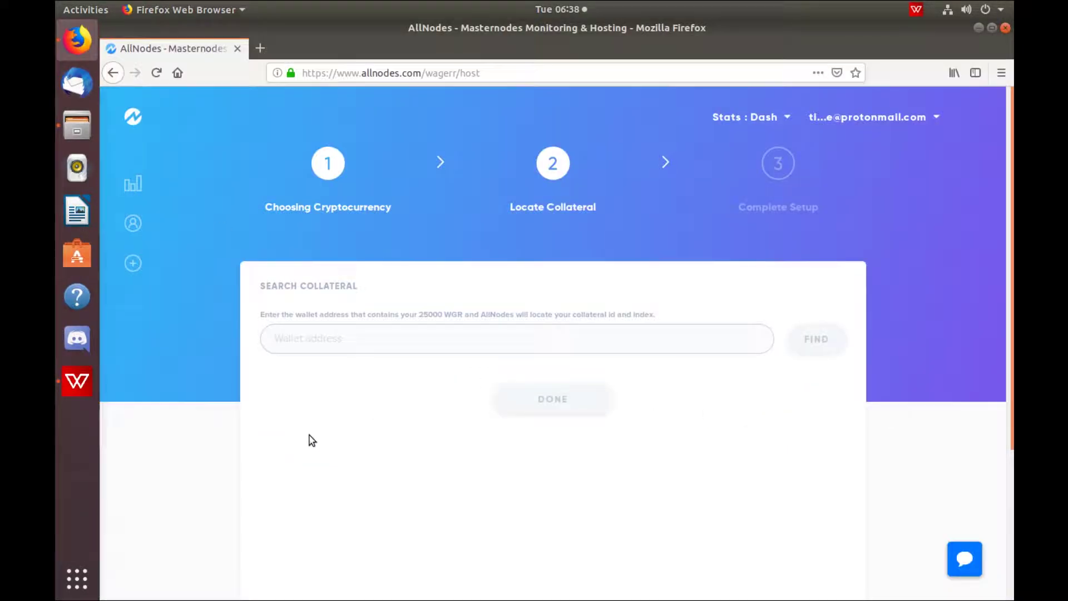
left_click(347, 336)
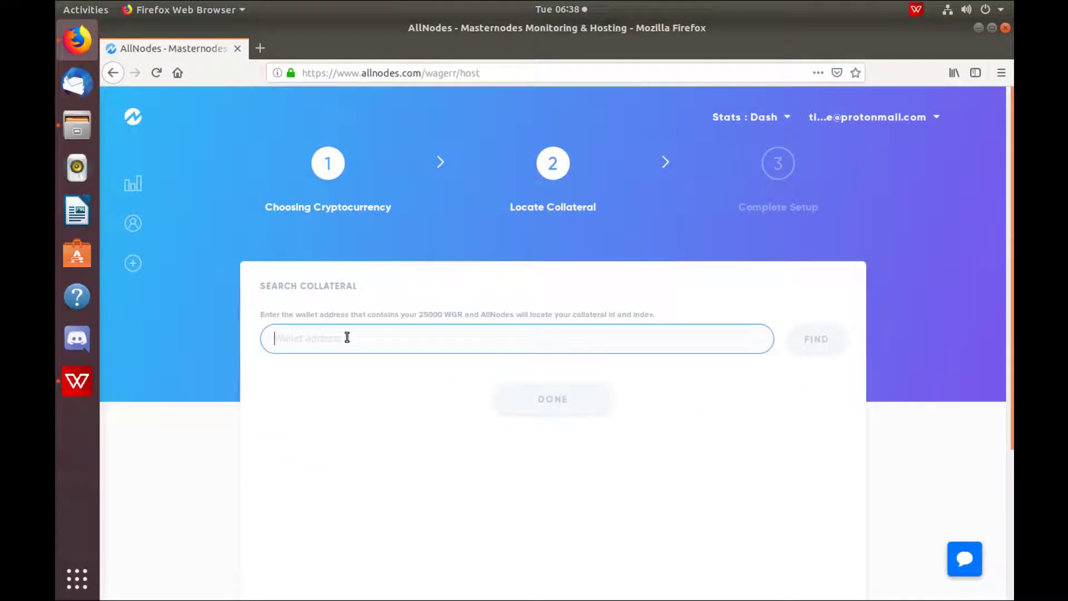
key("ctrl+v")
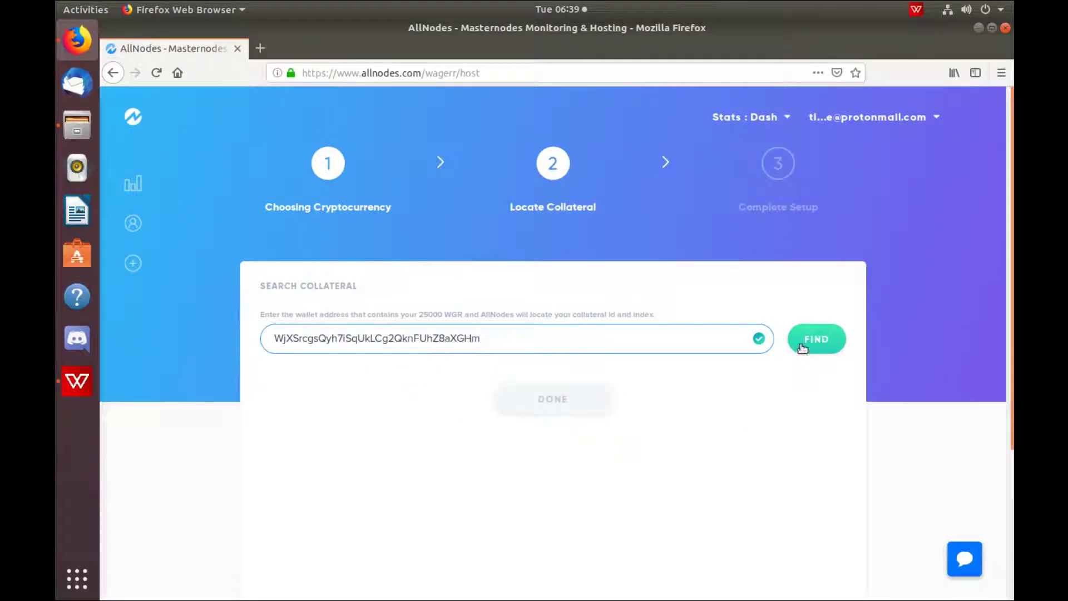
left_click(801, 342)
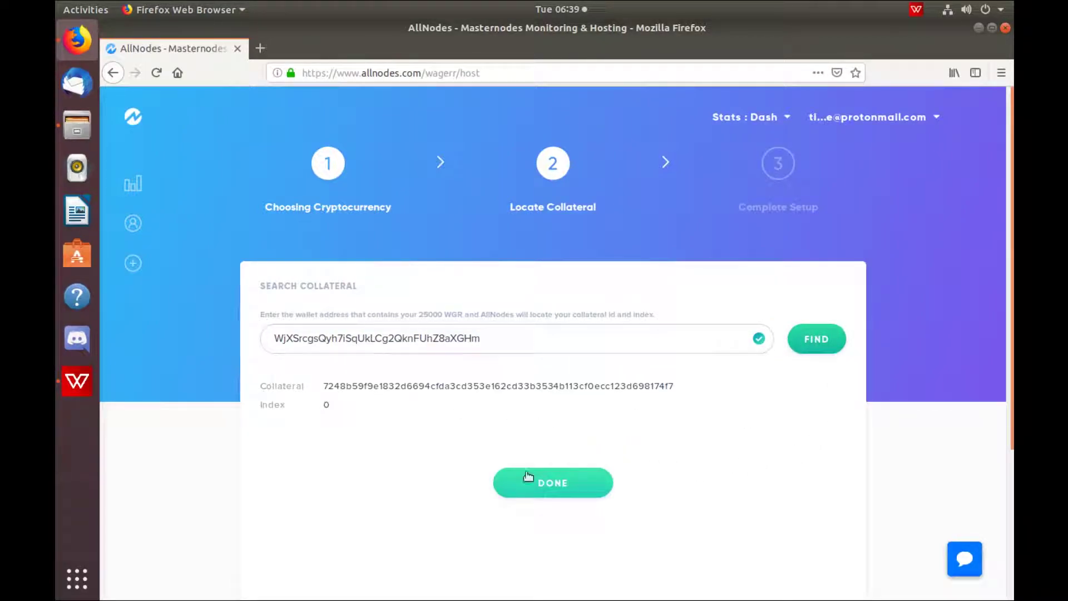
left_click(526, 478)
scroll(765, 436, "down", 3)
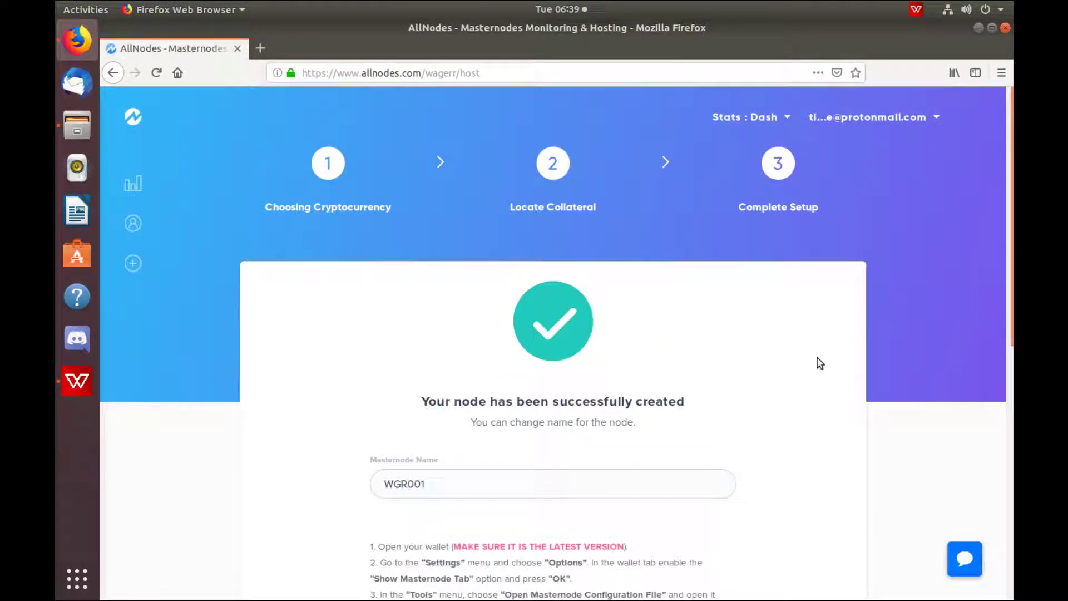
- Replace the masternode name WGR001 with TidalWavesNode
scroll(816, 358, "down", 3)
left_click(445, 375)
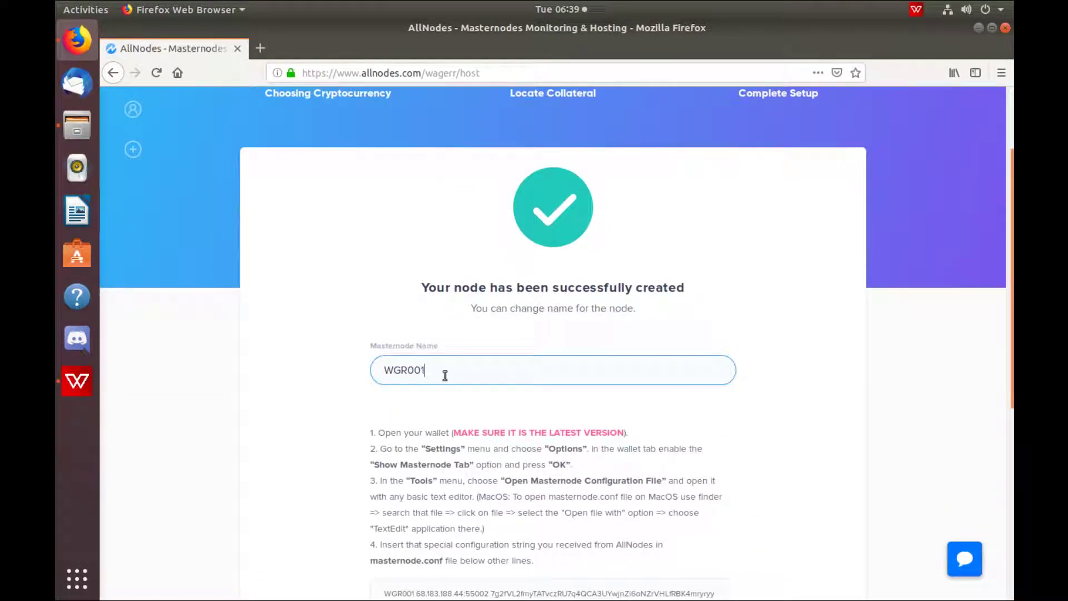
left_click_drag(445, 375, 385, 371)
type("AllNo")
key("BackSpace")
key("BackSpace")
key("BackSpace")
key("BackSpace")
key("BackSpace")
type("TidalWavesNode")
- Select and copy the masternode configuration string
scroll(760, 401, "down", 3)
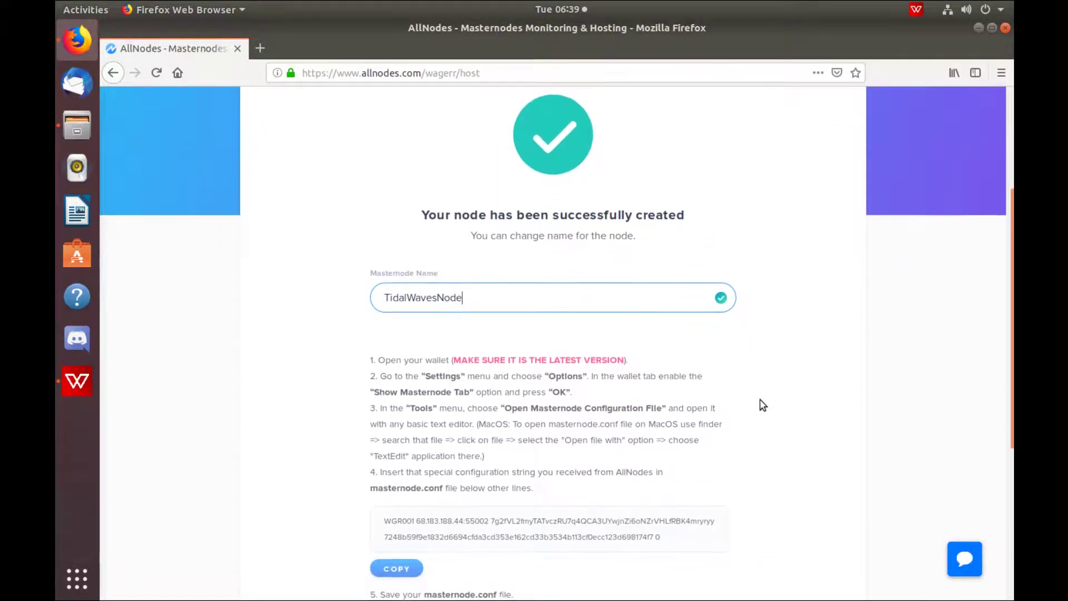
scroll(761, 400, "down", 2)
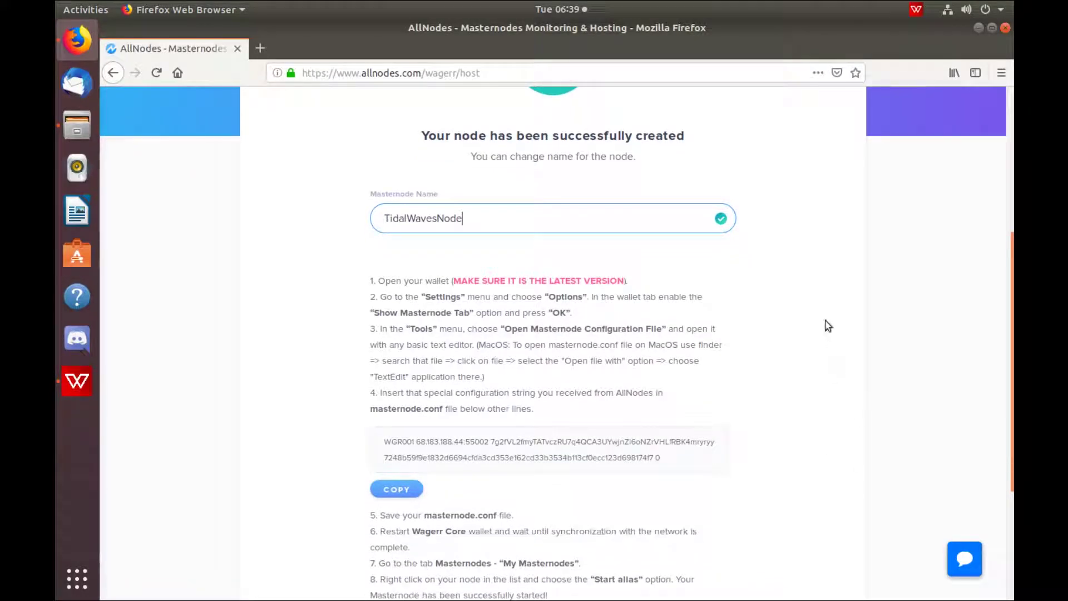
scroll(821, 310, "down", 1)
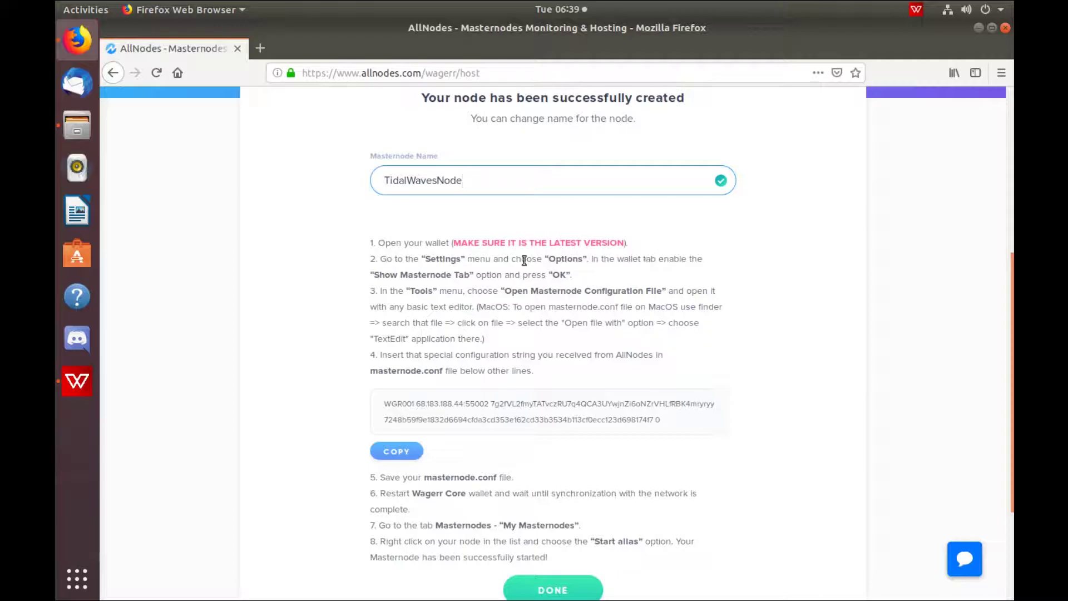
left_click_drag(667, 426, 392, 409)
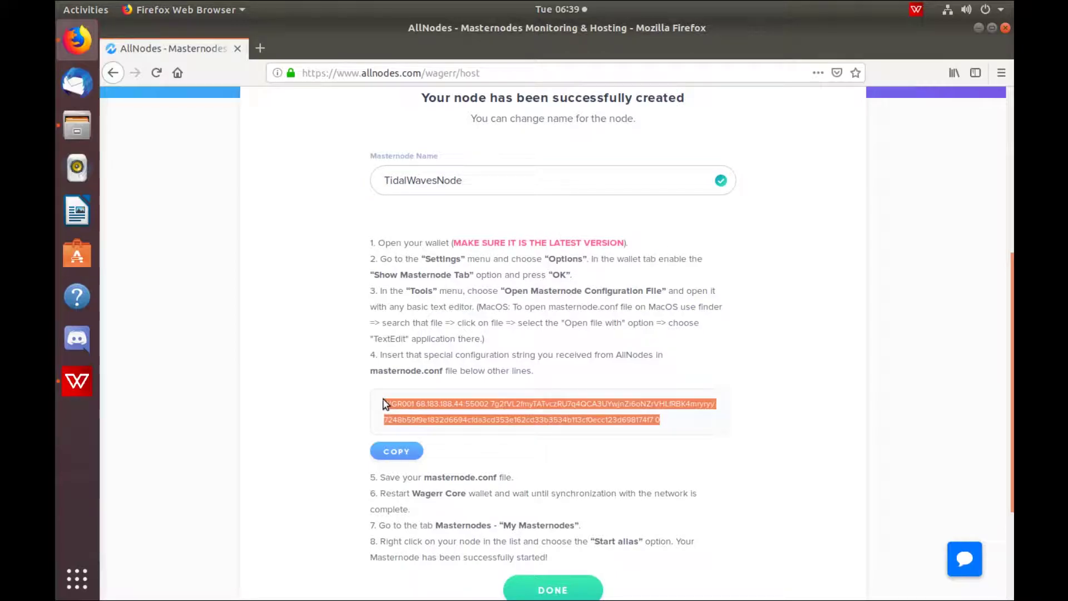
left_click(399, 452)
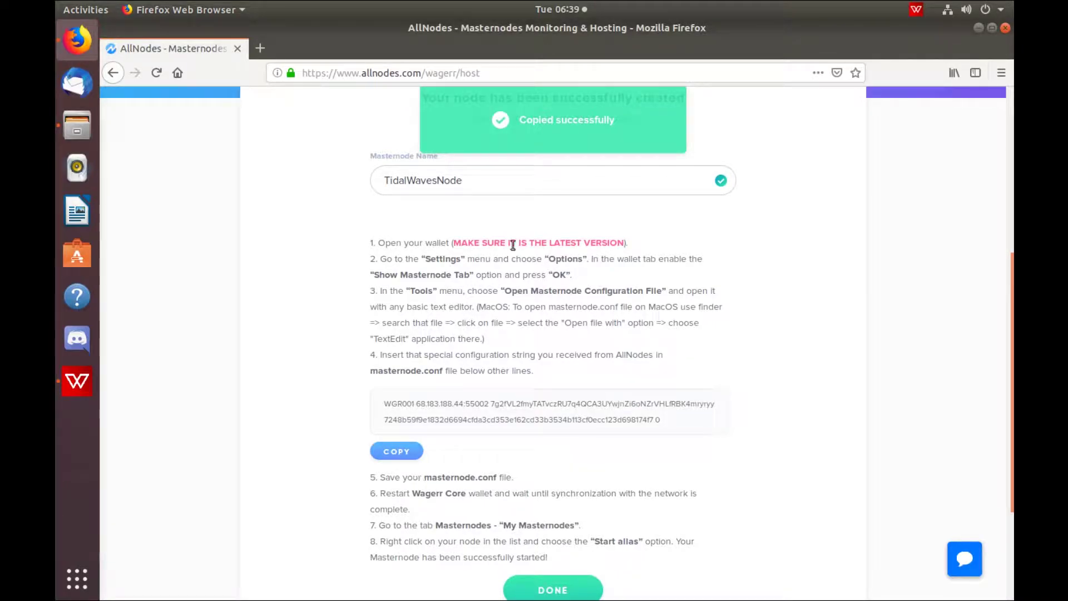
- Paste the configuration line into masternode.conf via Wagerr-Qt's Tools menu, save, and close gedit
left_click(77, 381)
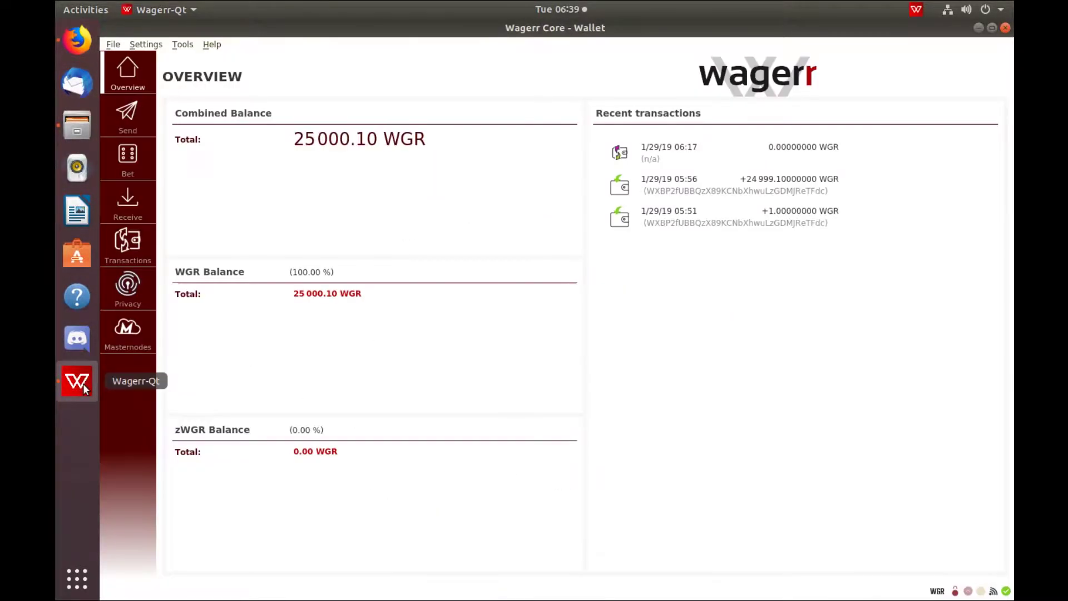
left_click(181, 45)
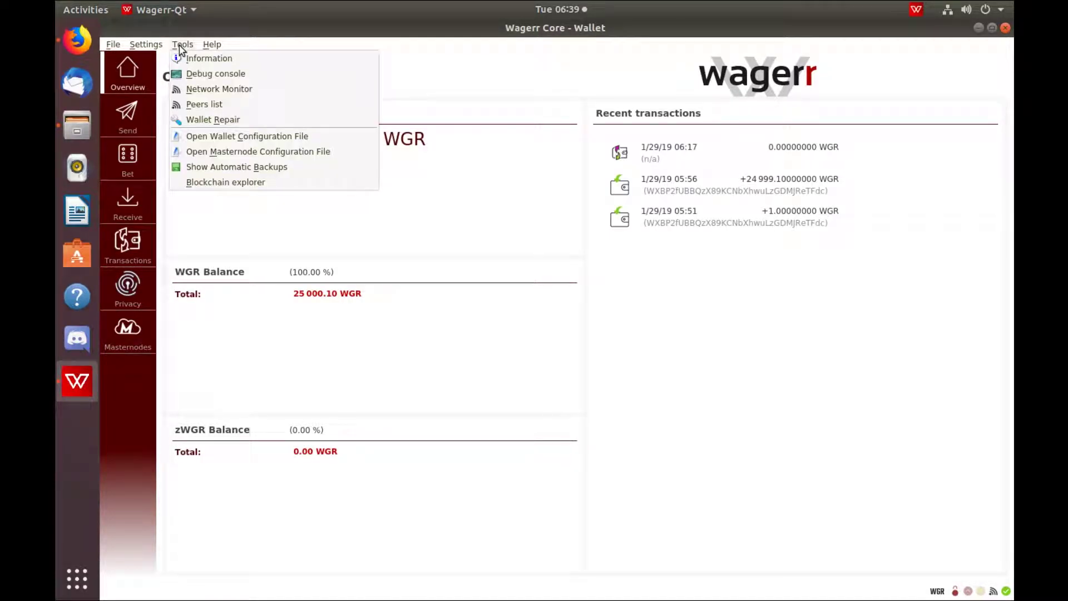
left_click(216, 152)
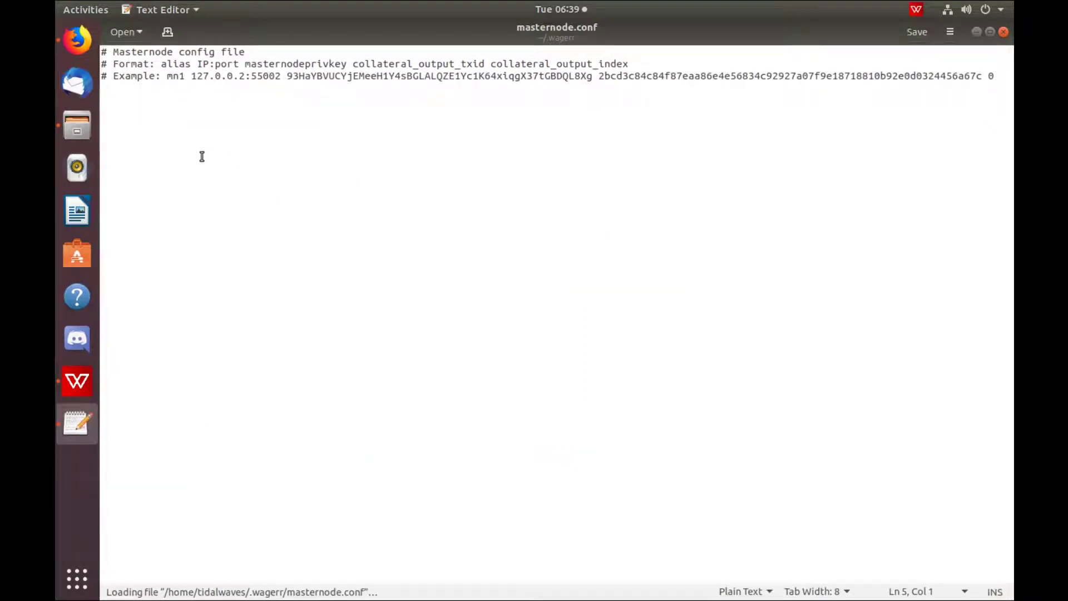
key("ctrl+v")
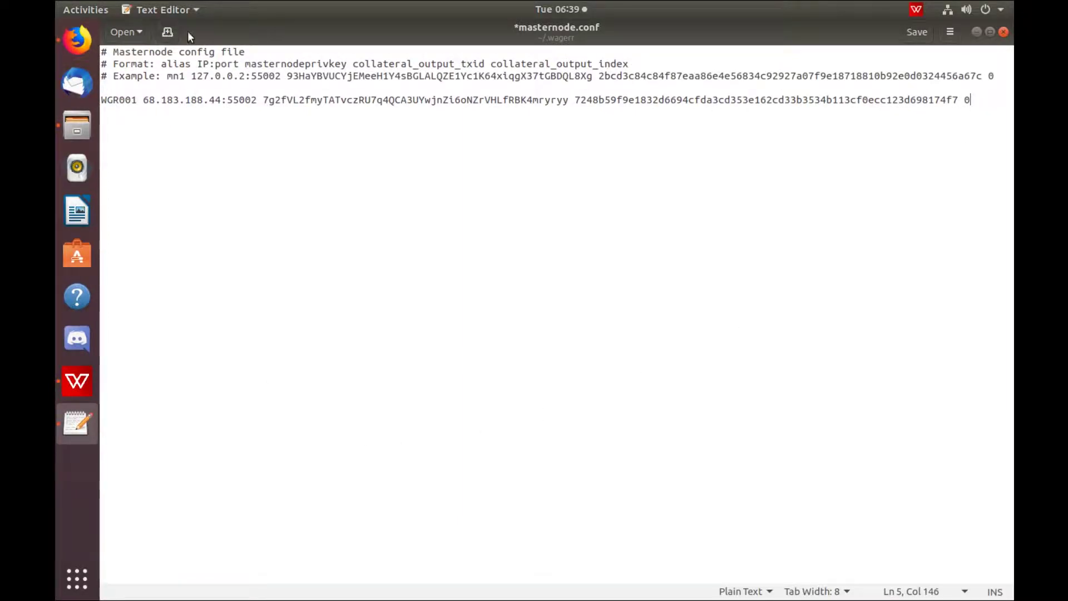
left_click(919, 32)
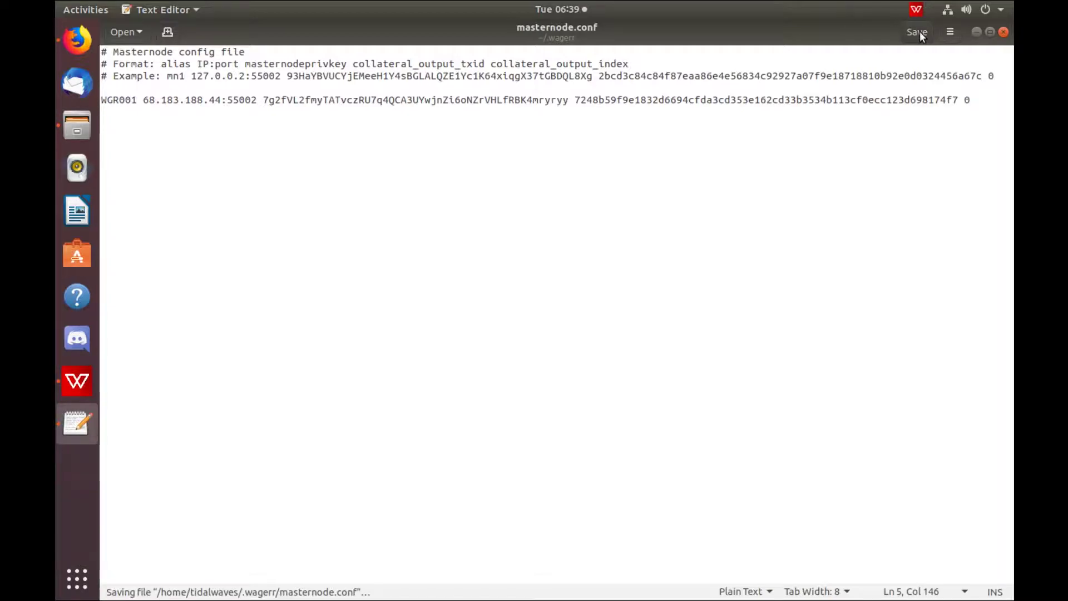
left_click(1004, 32)
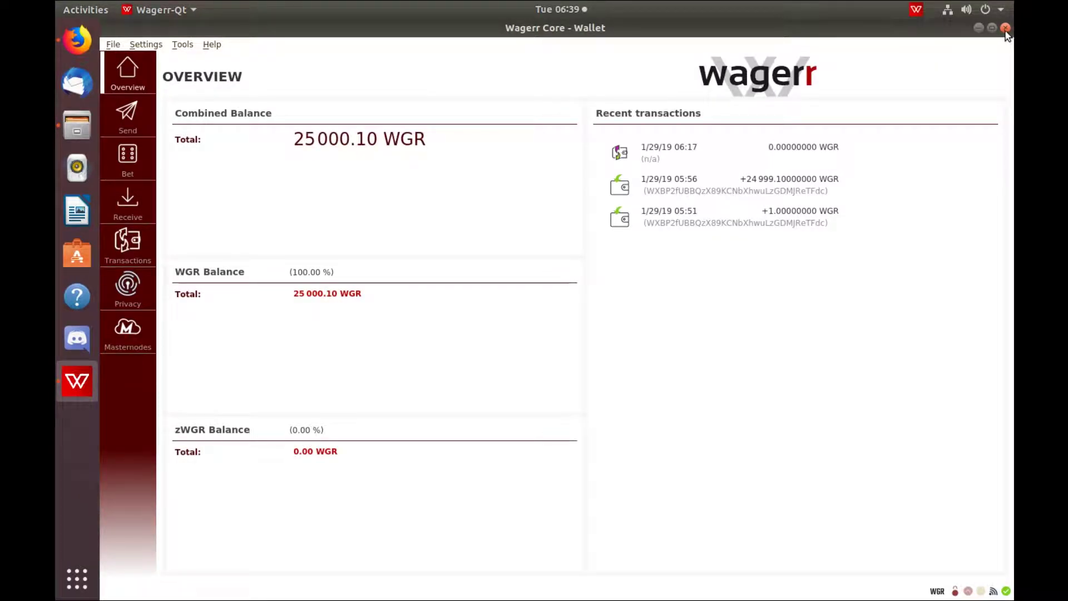
- Quit and relaunch the Wagerr wallet
left_click(1005, 29)
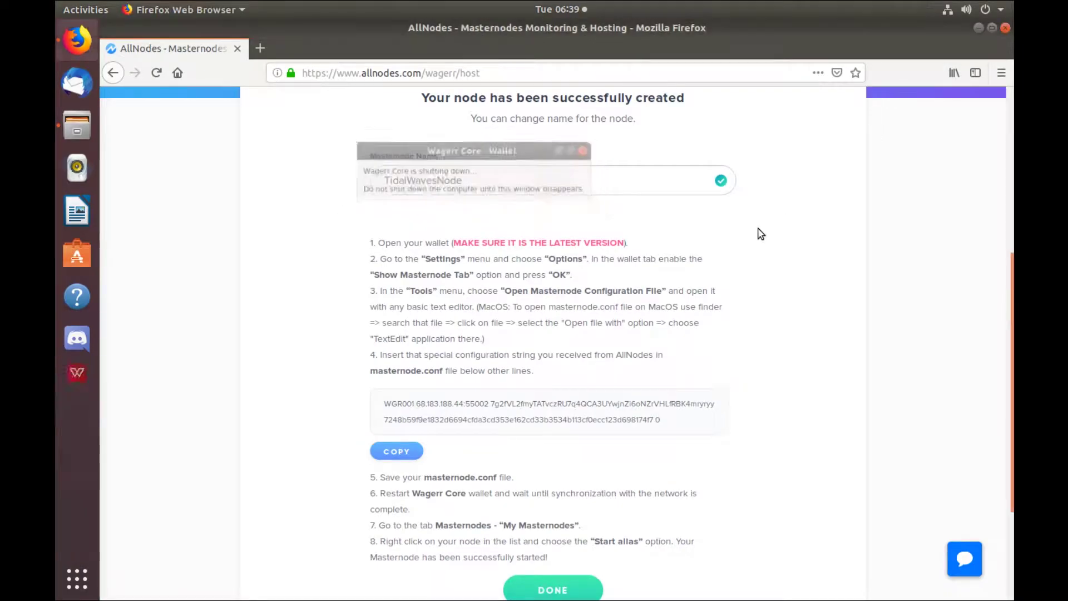
left_click(977, 29)
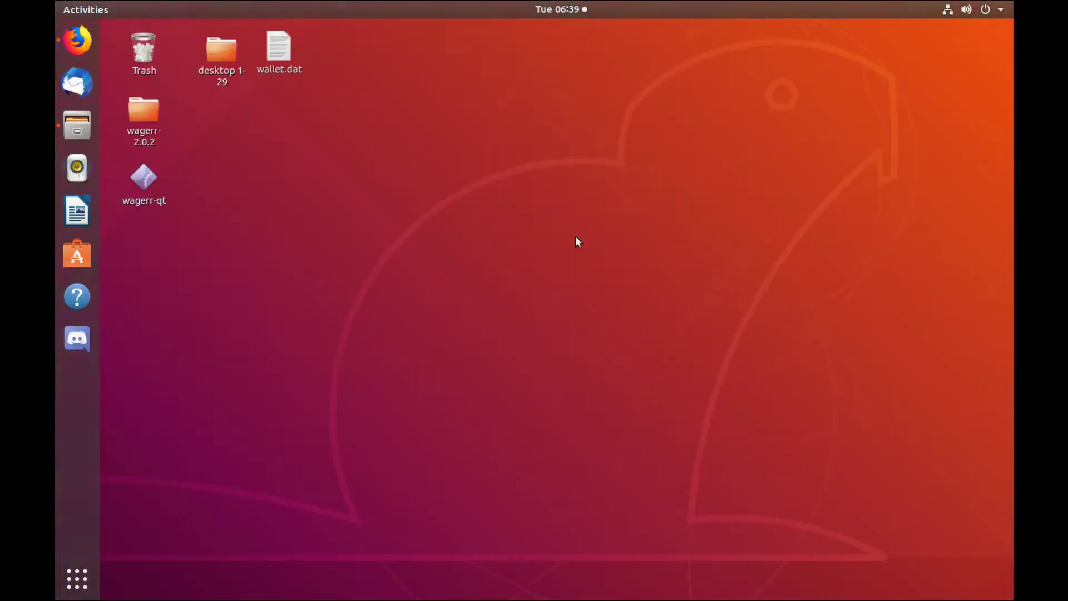
double_click(144, 177)
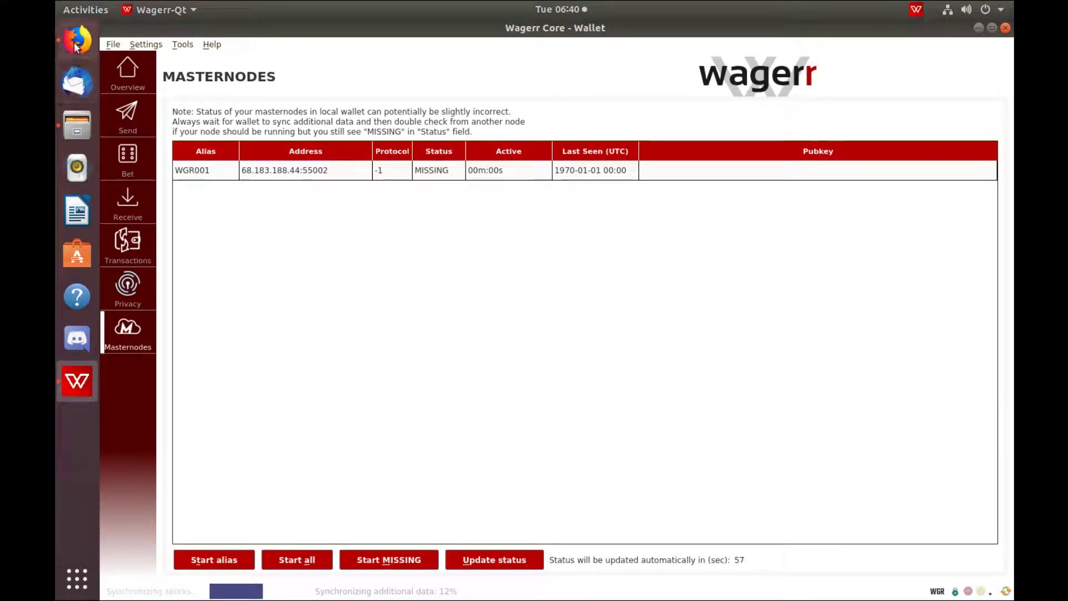
- Review Allnodes' step 8 start-alias instruction, then return to the wallet's masternode list
left_click(76, 40)
scroll(762, 443, "down", 3)
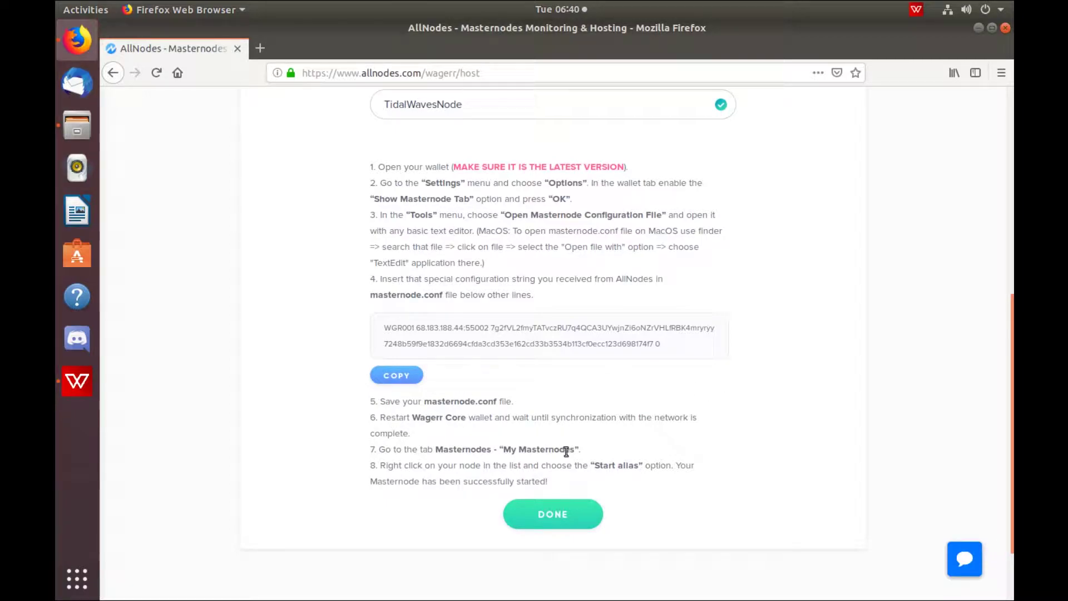
left_click_drag(379, 466, 678, 466)
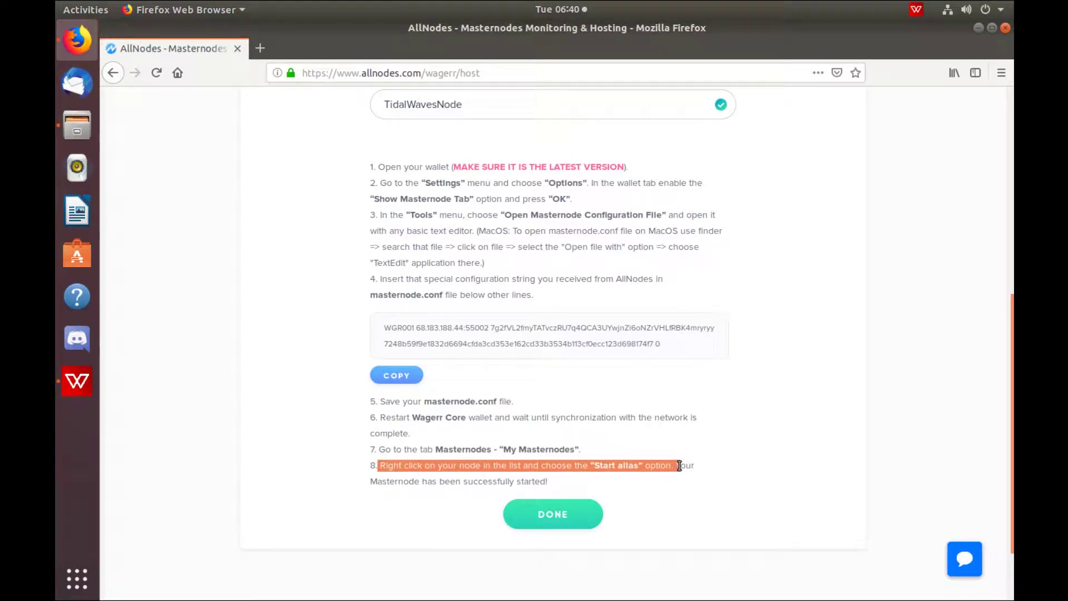
left_click(662, 479)
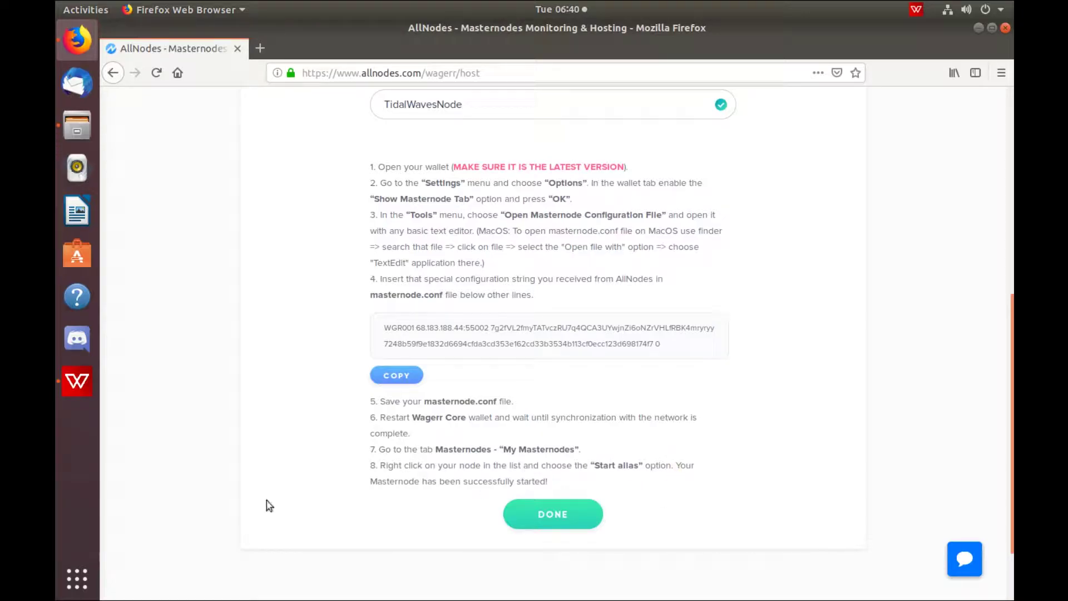
left_click(76, 381)
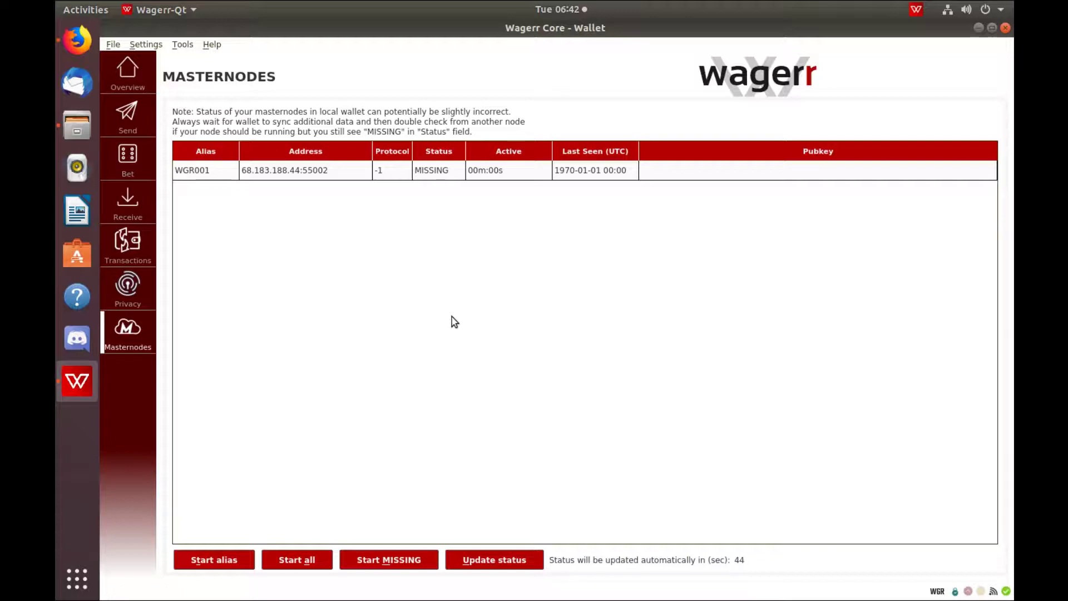
- Start the WGR001 alias with the wallet passphrase, then finish the Allnodes hosting setup
left_click(292, 177)
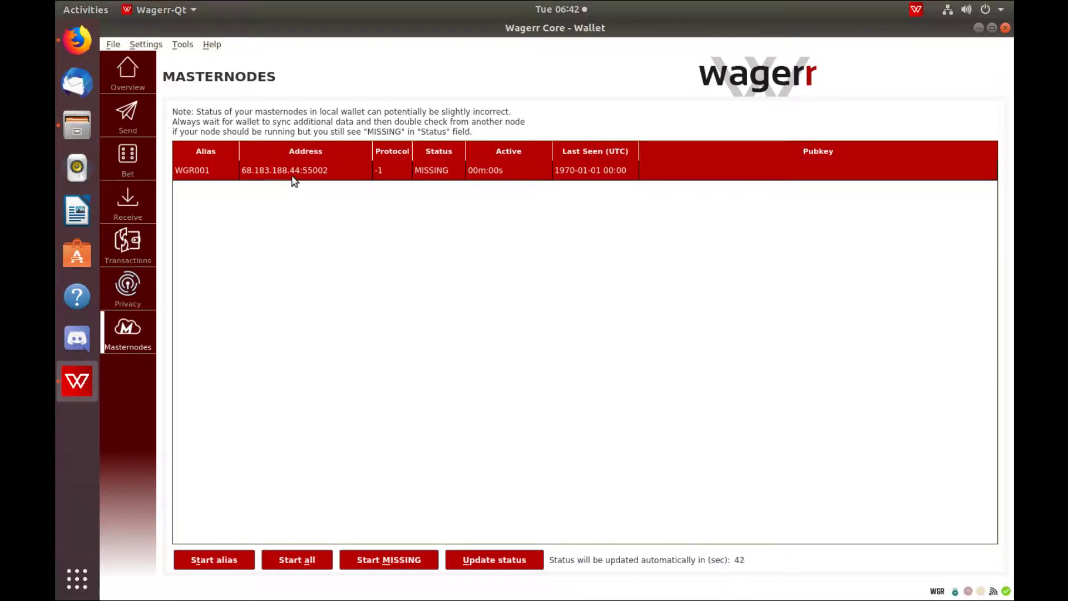
right_click(292, 177)
left_click(311, 185)
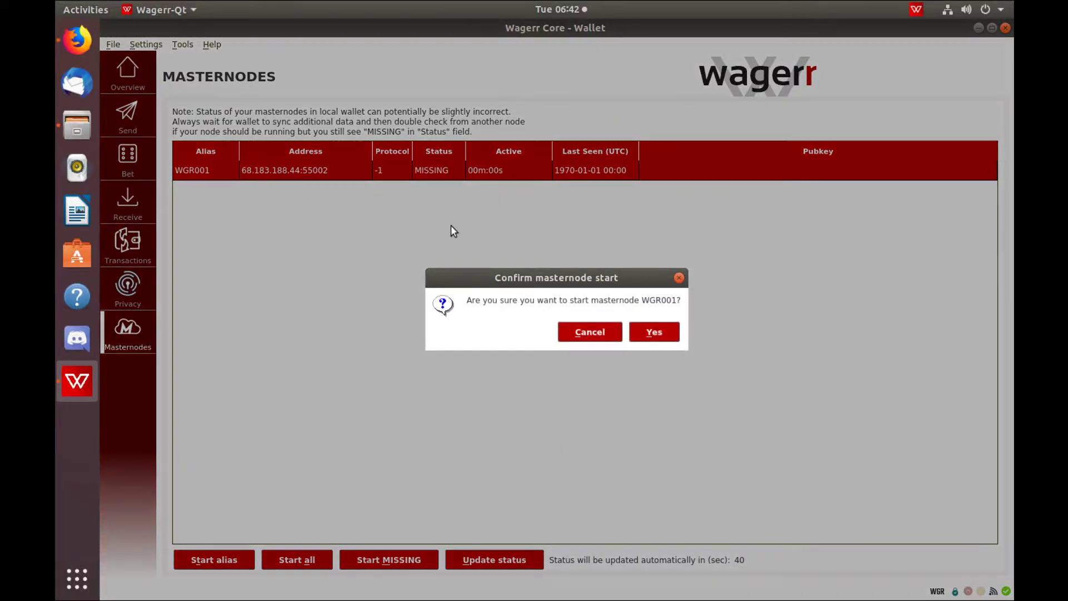
left_click(654, 332)
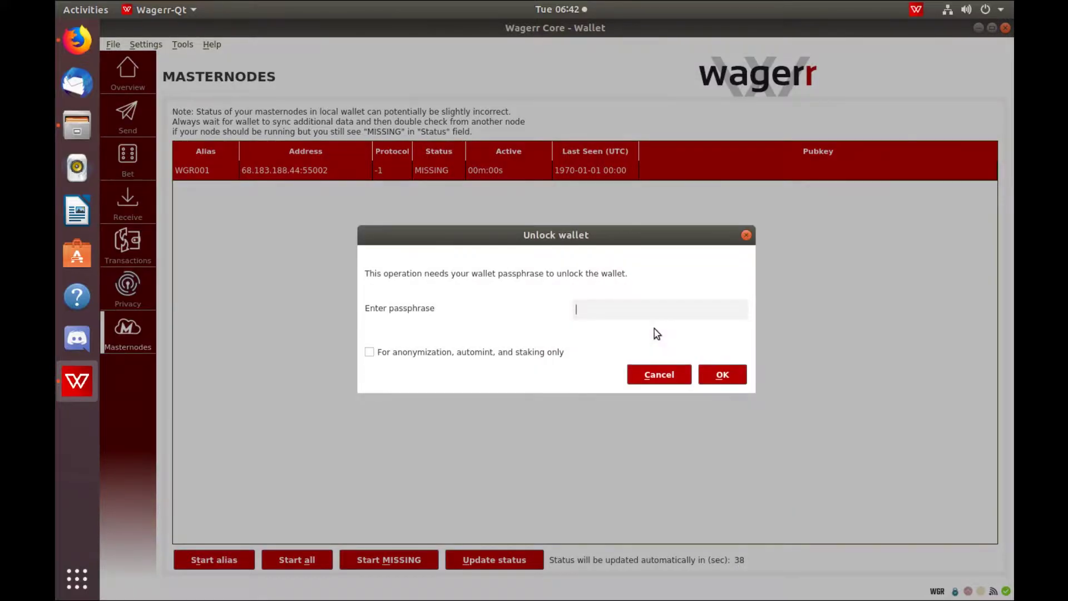
type("••••••")
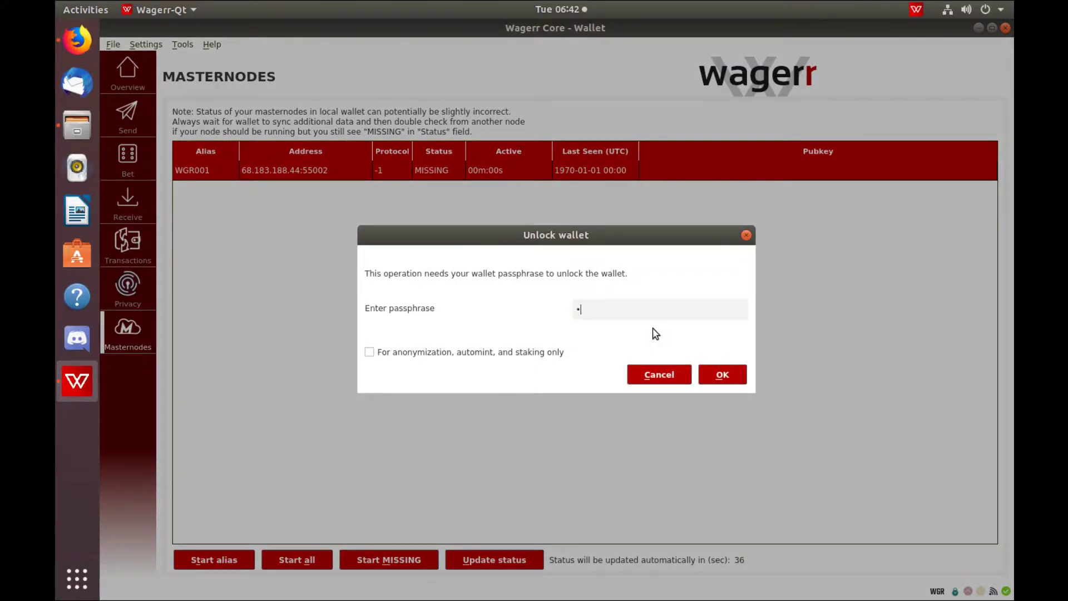
type("•••••")
left_click(740, 378)
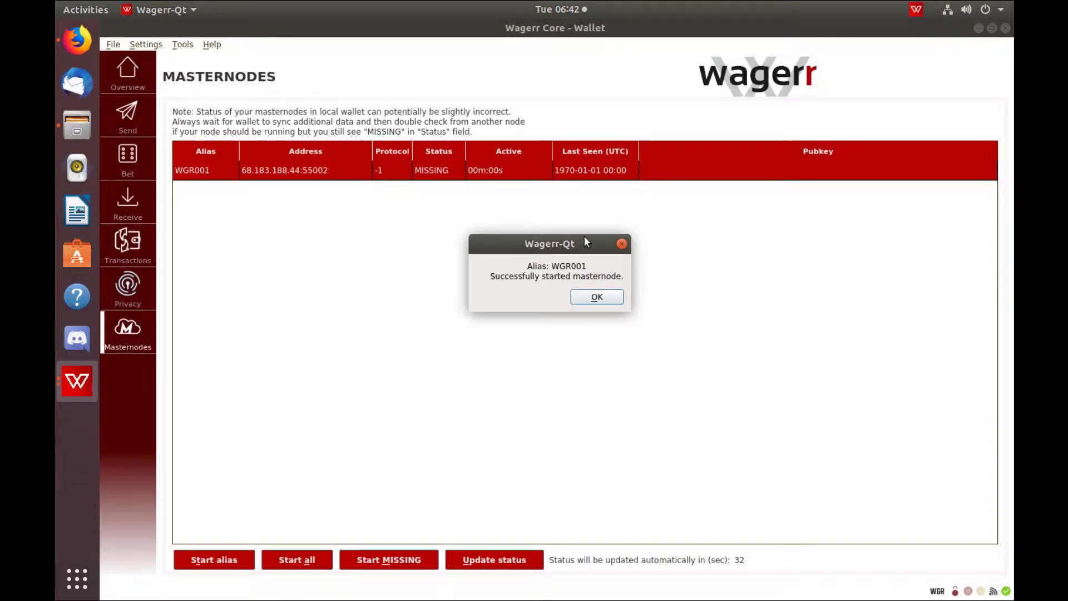
left_click(609, 297)
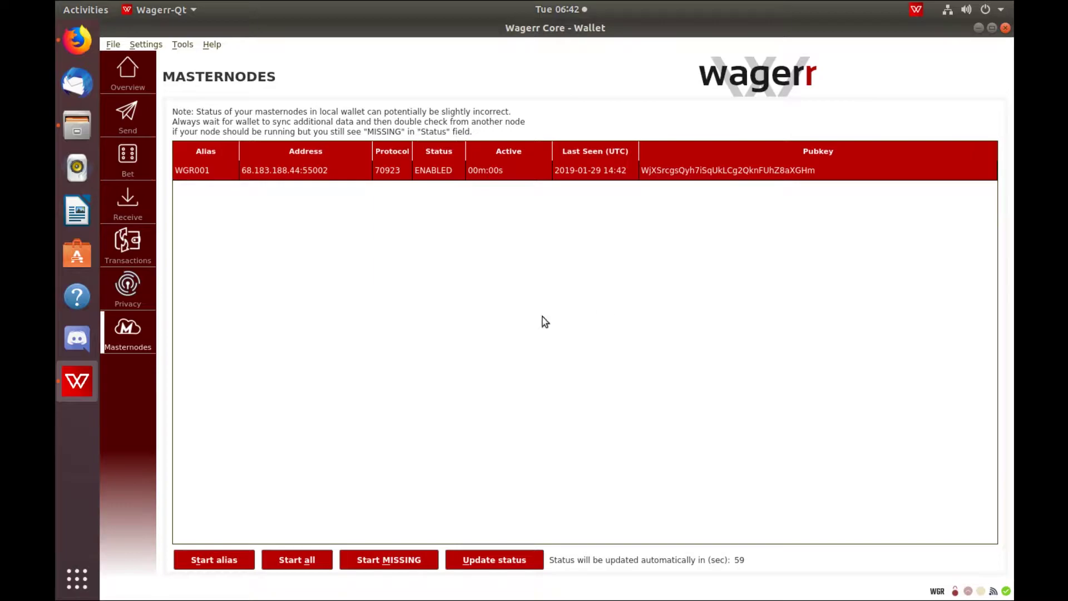
key("alt+Tab")
left_click(553, 515)
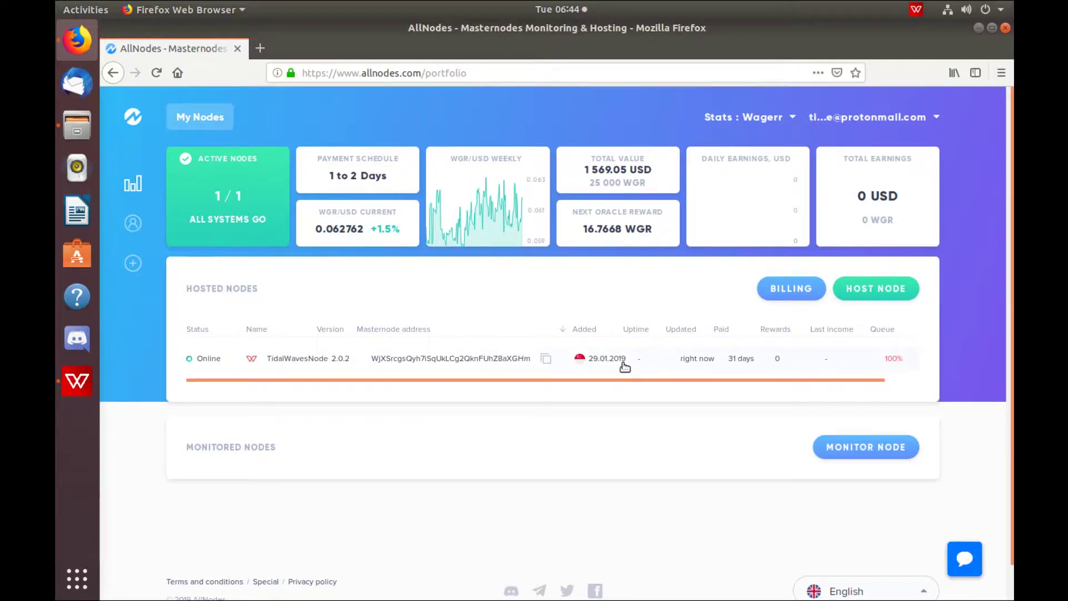
- Review the My Nodes portfolio, note the 16.7542 WGR next oracle reward, and refresh the overview
mouse_move(894, 364)
left_click_drag(584, 229, 654, 230)
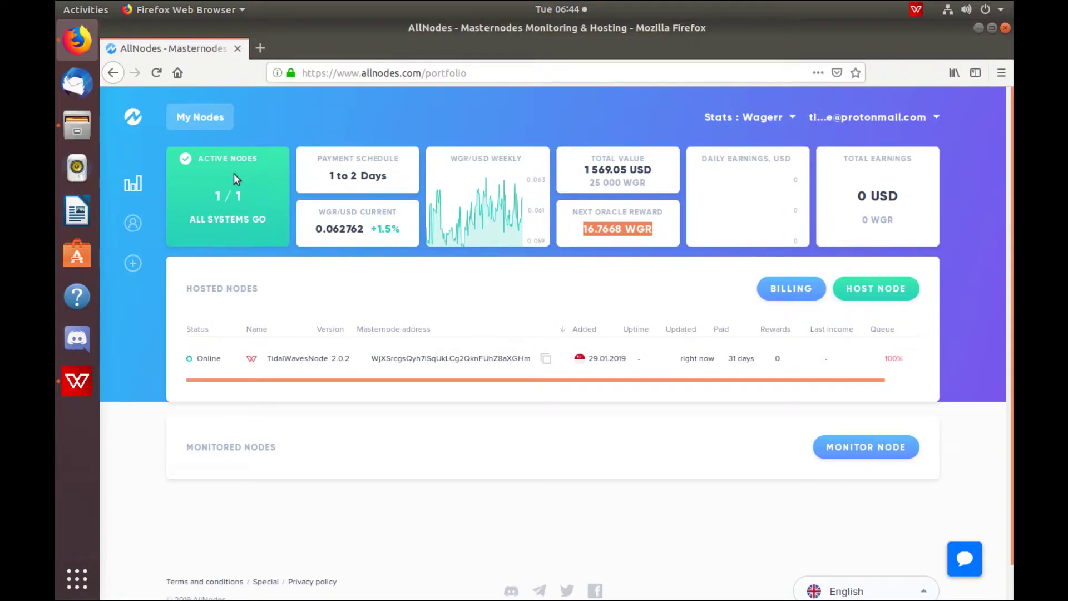
left_click(202, 115)
scroll(543, 477, "down", 1)
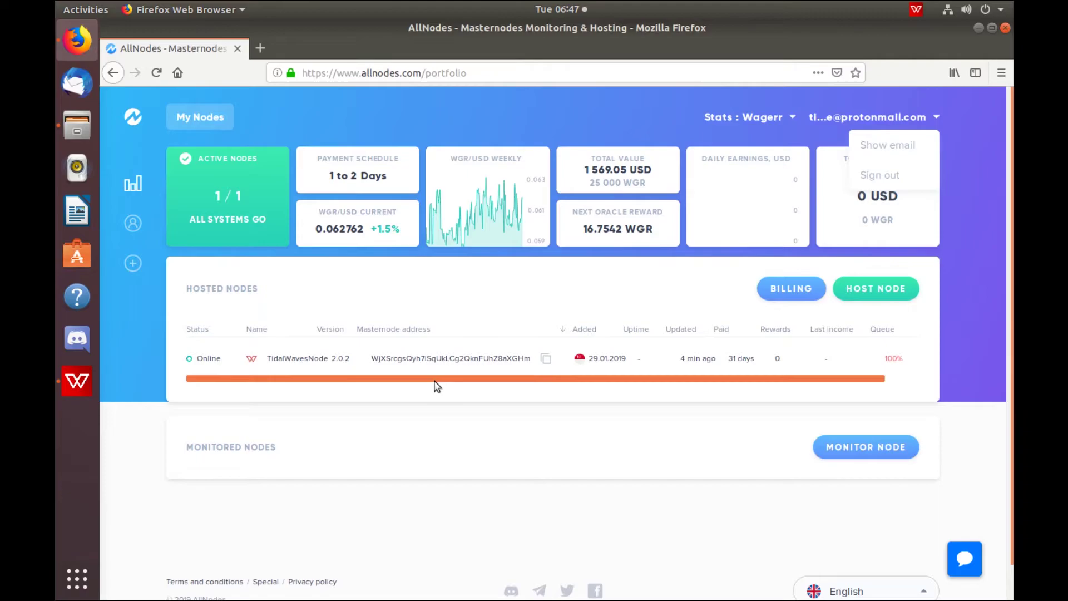
- On TidalWavesNode's details page, change its name to TidalWavesNODE and save
left_click_drag(436, 381, 556, 384)
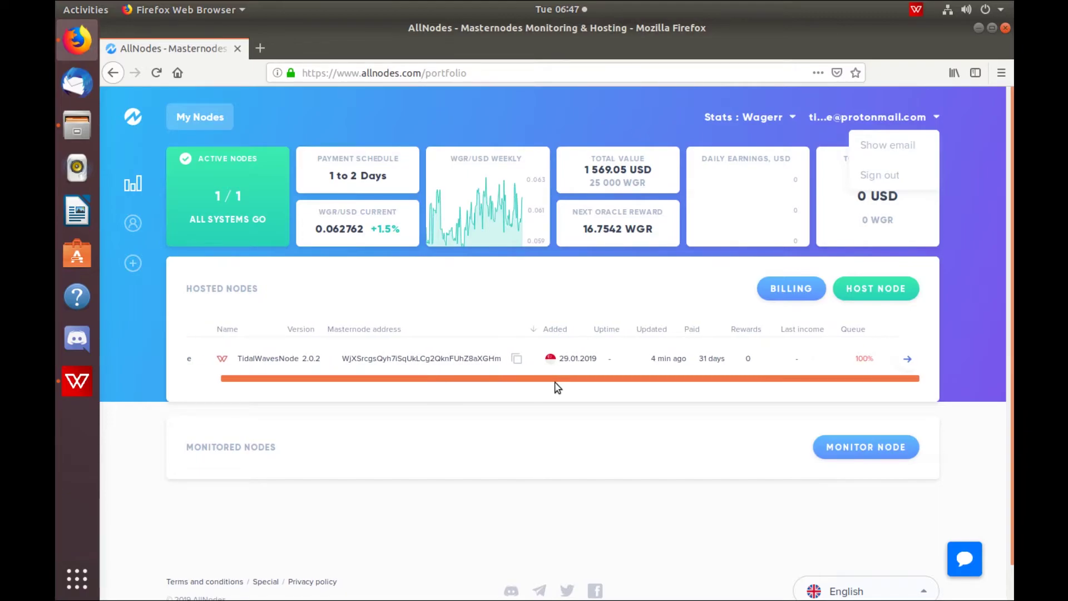
left_click(907, 359)
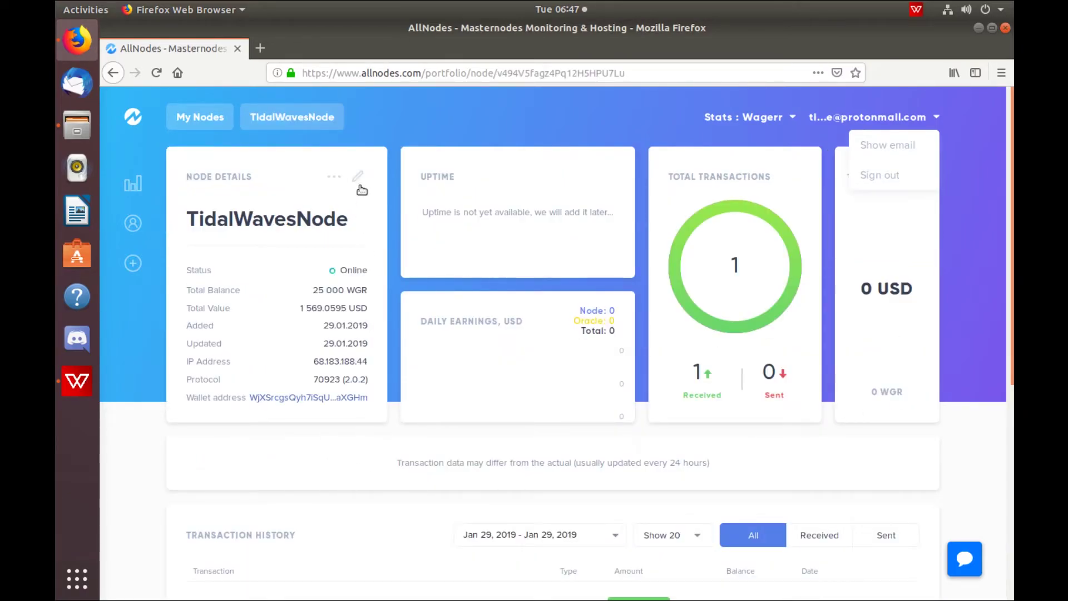
left_click(358, 180)
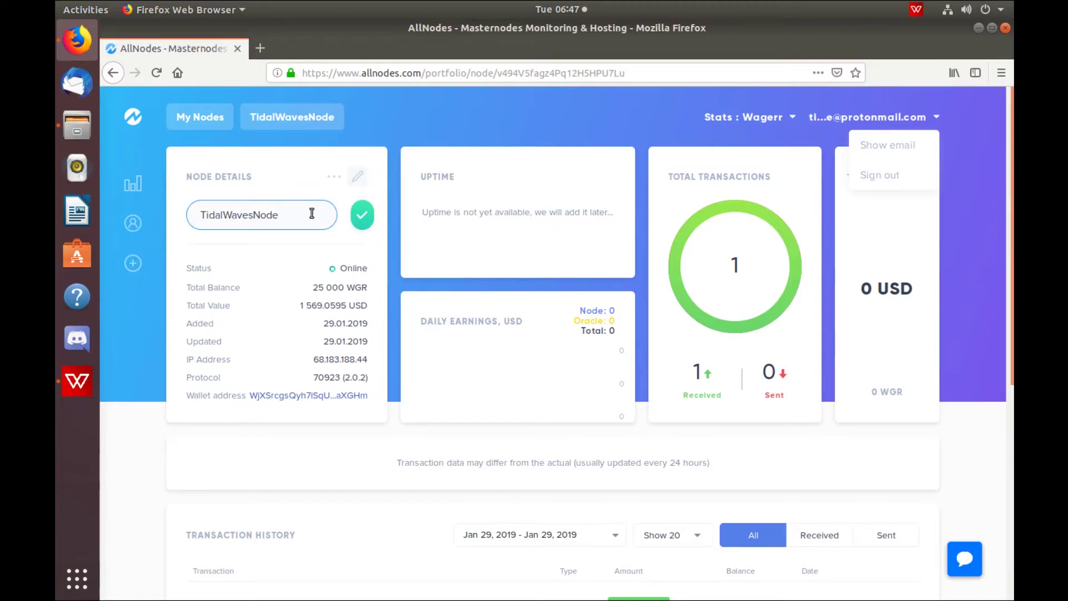
key("BackSpace")
key("BackSpace")
key("BackSpace")
key("BackSpace")
type("NODE")
left_click(363, 216)
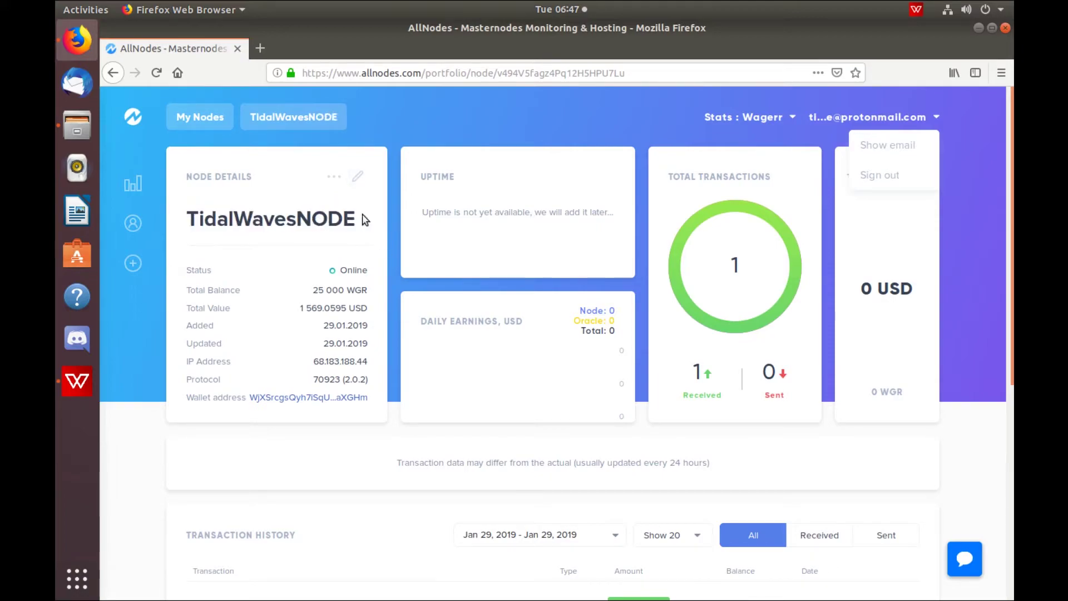
- Expand the node's additional options and review its details: Online, 25 000 WGR, one received transaction
left_click(336, 177)
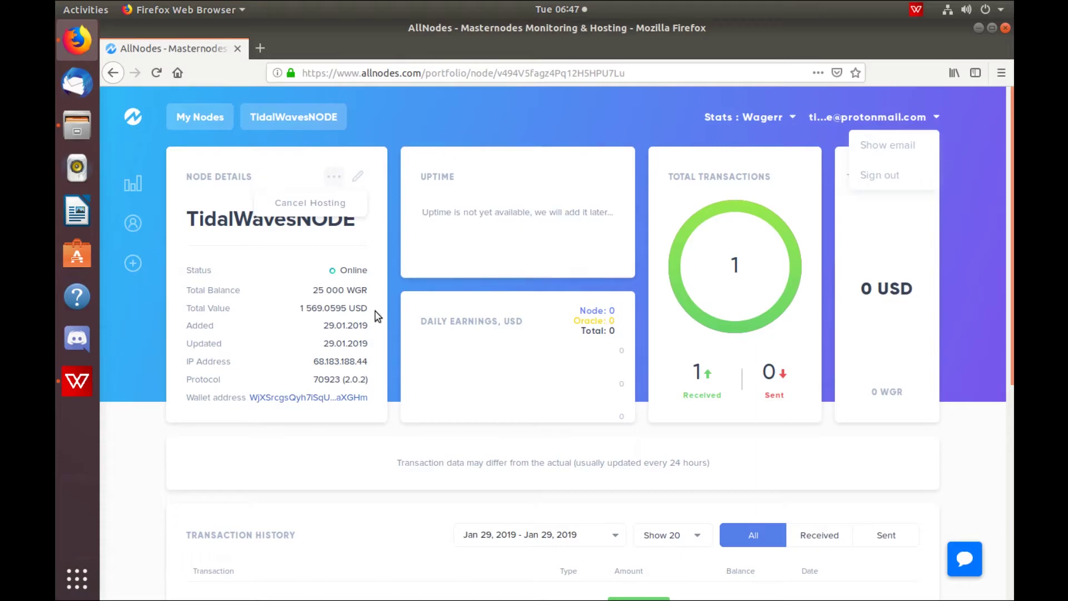
scroll(375, 505, "down", 5)
scroll(386, 475, "up", 3)
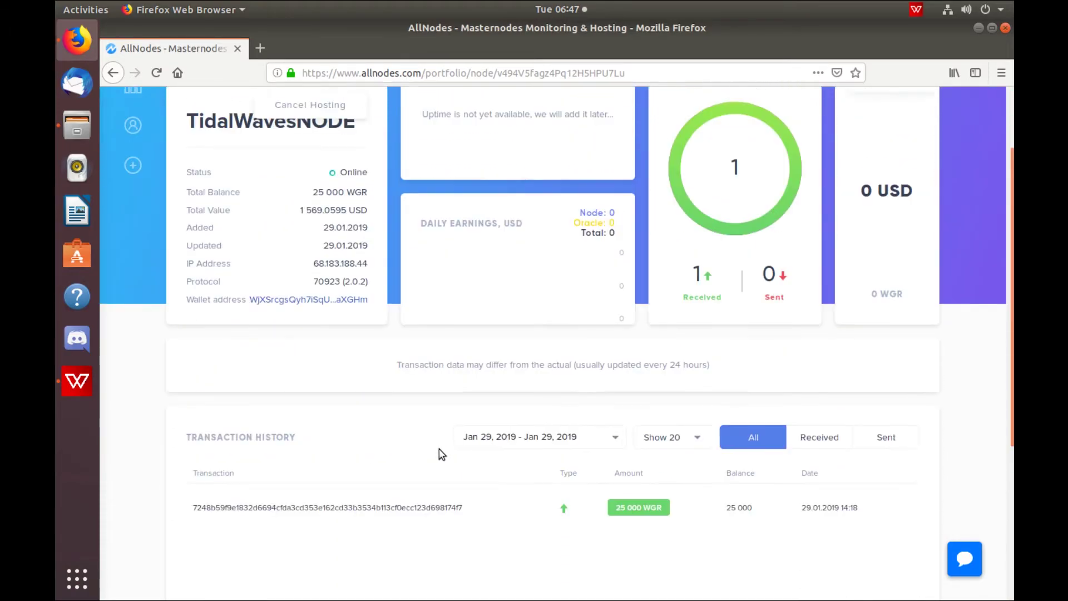
scroll(443, 465, "up", 2)
scroll(443, 476, "down", 3)
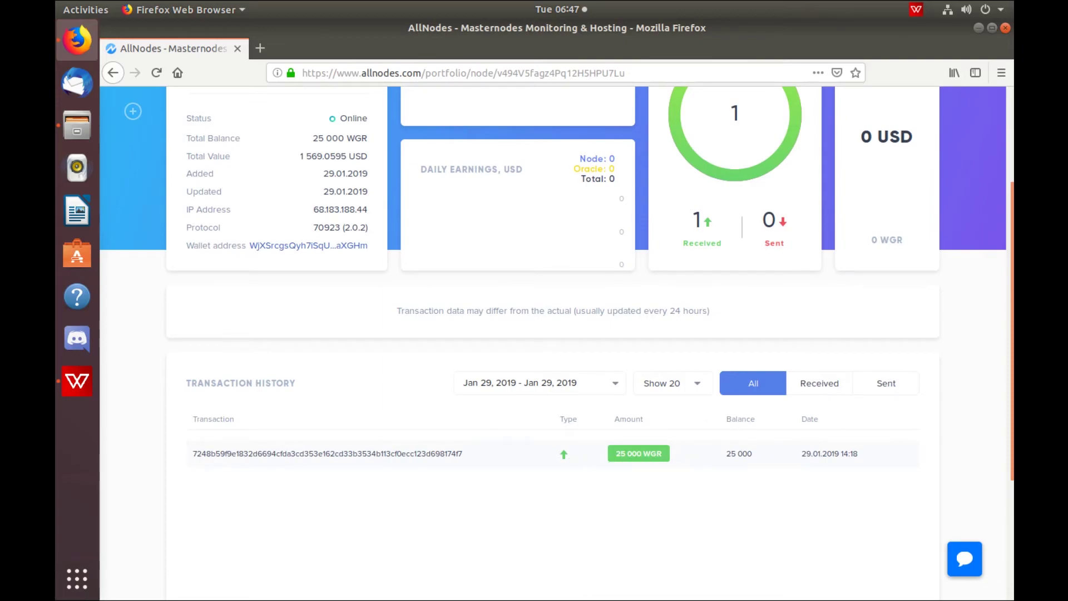
scroll(890, 474, "up", 1)
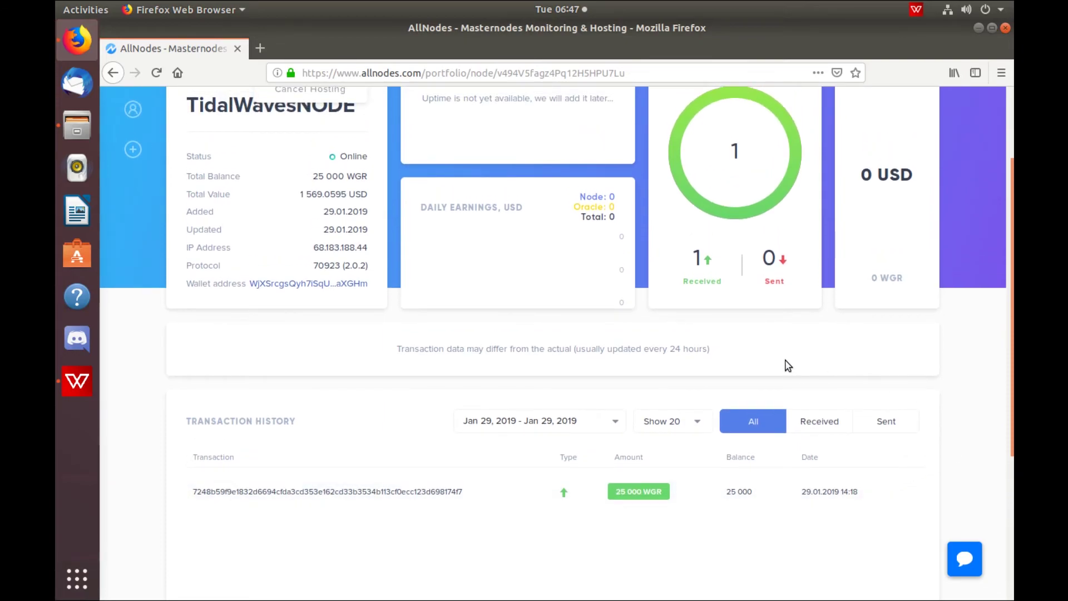
scroll(644, 389, "up", 2)
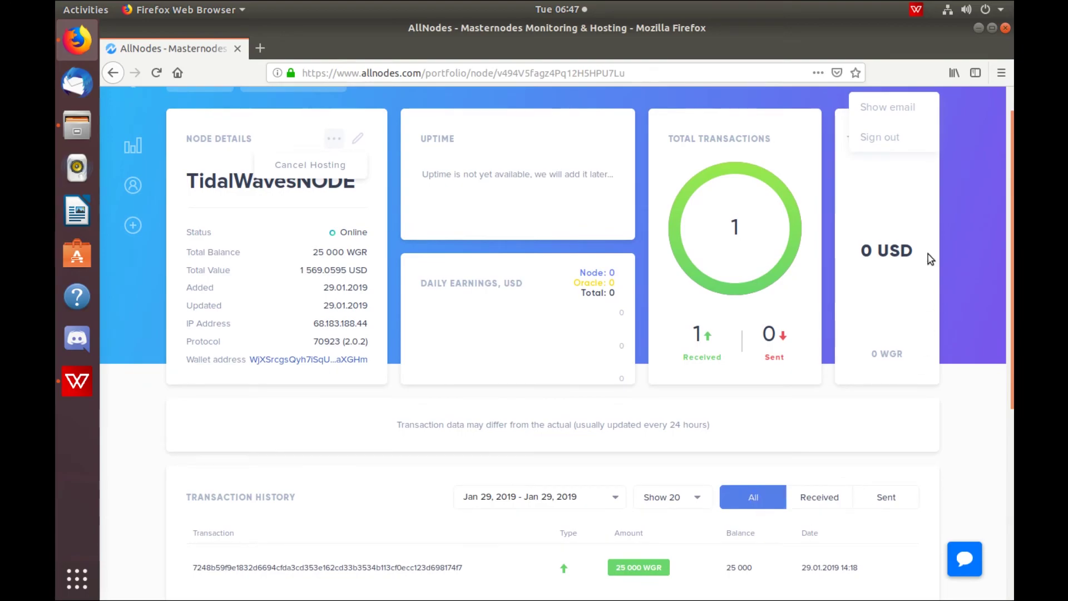
- Go back to My Nodes, where TidalWavesNODE is listed Online with 1/1 active nodes
left_click(133, 148)
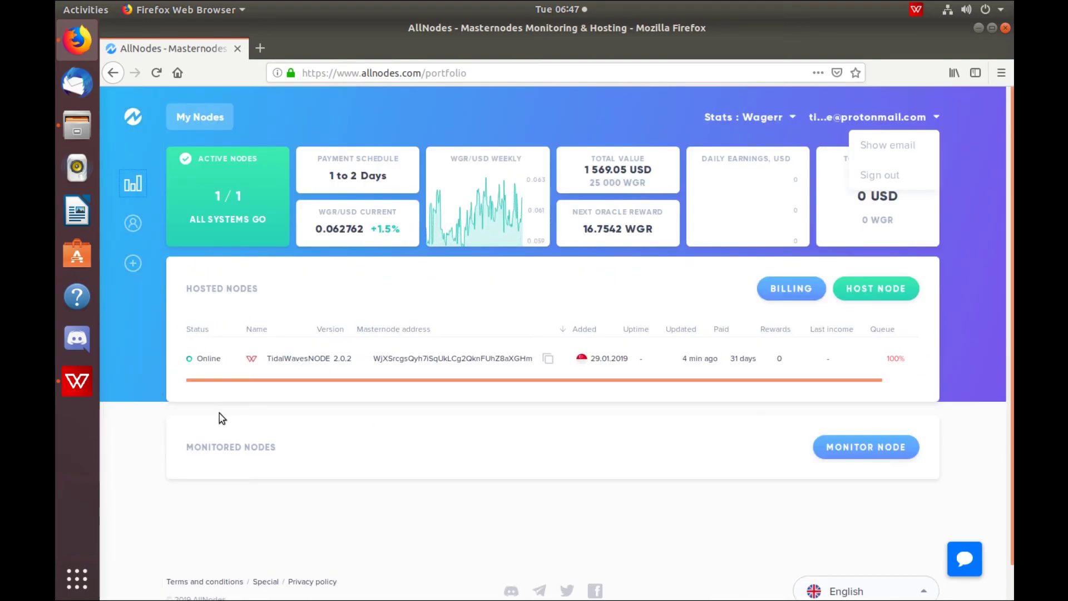